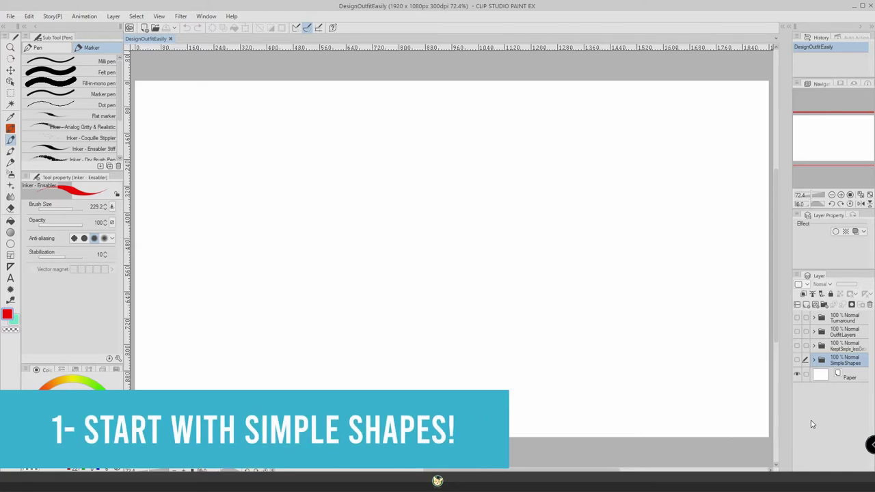
- Show the SimpleShapes folder, expand it and add a new raster layer above the character layers inside it
left_click(796, 360)
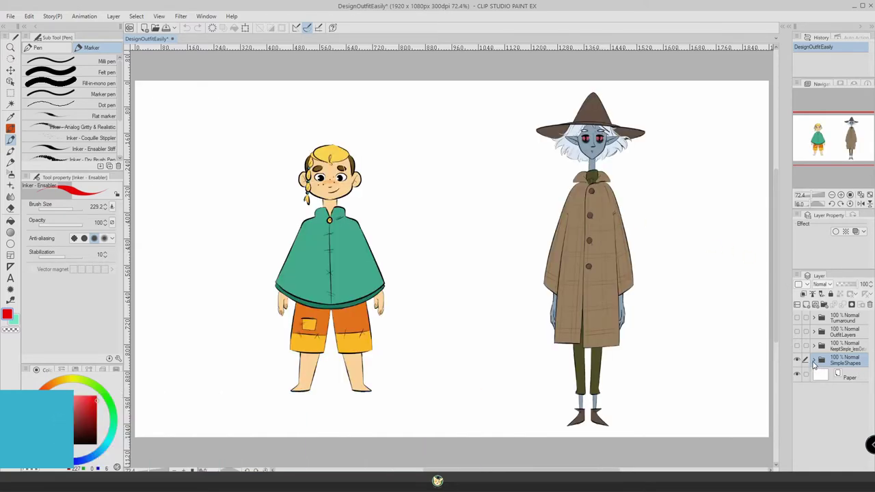
left_click(813, 360)
left_click(851, 378)
left_click(834, 304)
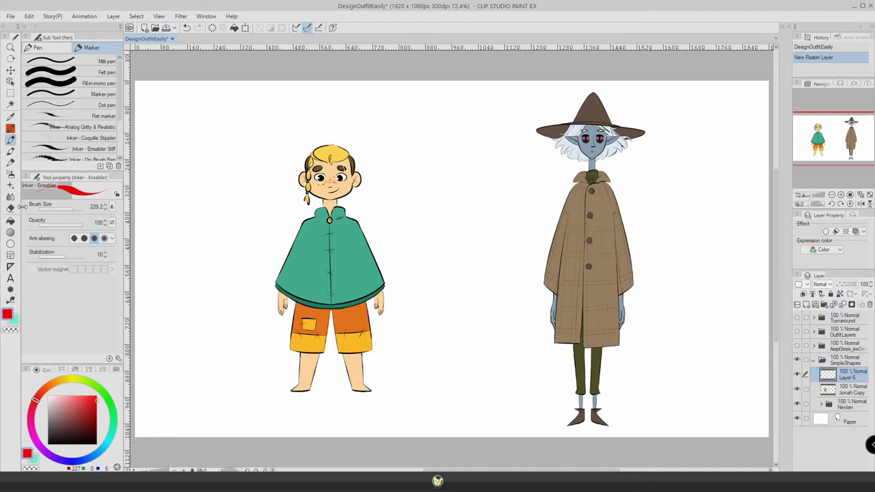
- Set the brush size to 21.4 and outline the short character's green poncho as a red trapezoid
left_click(66, 209)
mouse_move(336, 227)
left_mouse_down()
mouse_move(305, 224)
mouse_move(386, 288)
mouse_move(274, 292)
left_mouse_up()
key("ctrl+y")
left_click_drag(307, 225, 274, 291)
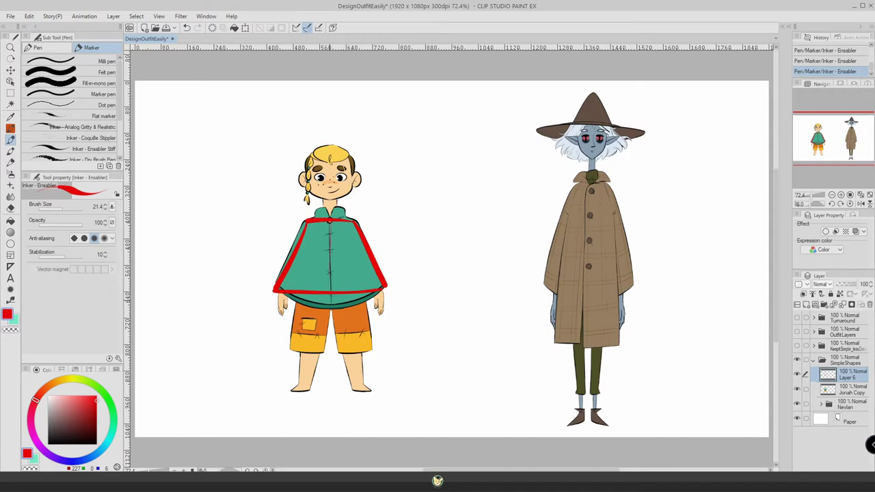
- Outline both legs of the orange shorts and the poncho's collar with simple red shapes
mouse_move(361, 296)
left_mouse_down()
mouse_move(374, 352)
mouse_move(339, 353)
left_mouse_up()
left_click_drag(330, 292, 339, 354)
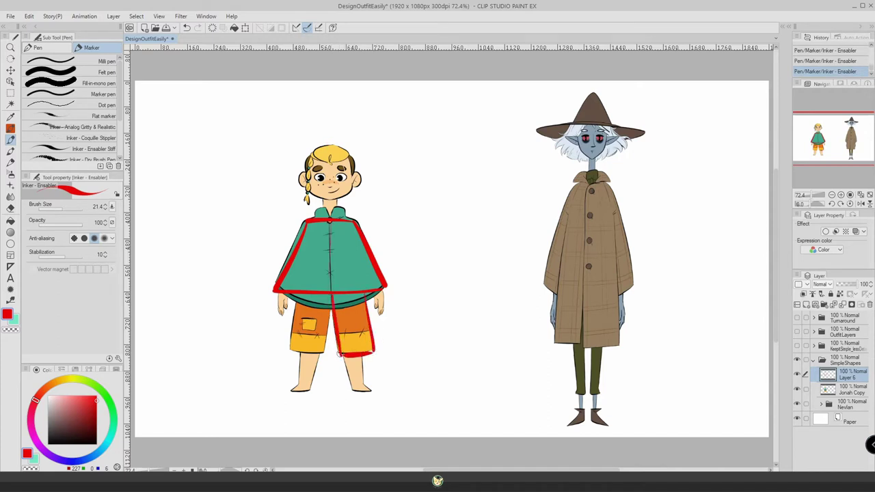
mouse_move(332, 295)
left_mouse_down()
mouse_move(334, 350)
mouse_move(286, 346)
left_mouse_up()
left_click_drag(295, 295, 288, 347)
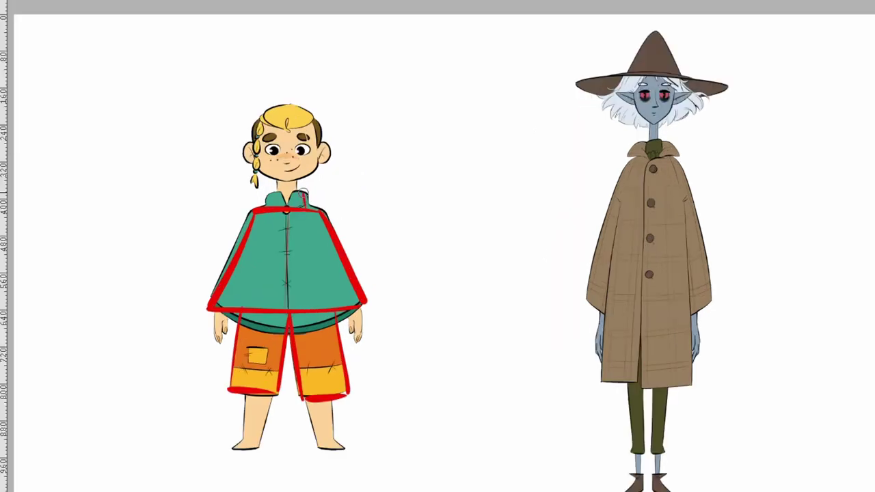
left_click_drag(342, 210, 313, 209)
left_click_drag(267, 194, 266, 207)
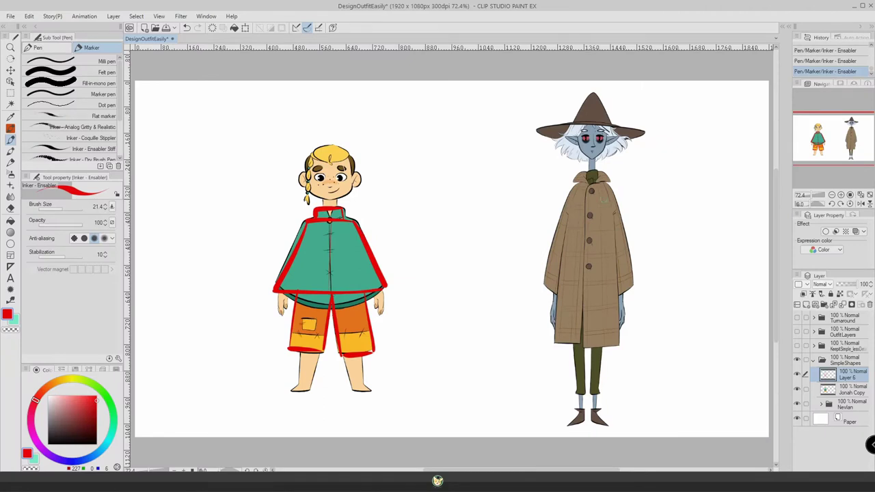
- Outline the body and both sleeves of the tall character's brown coat with simple red shapes
left_click_drag(602, 181, 617, 342)
mouse_move(581, 182)
left_mouse_down()
mouse_move(603, 179)
mouse_move(560, 287)
mouse_move(618, 344)
left_mouse_up()
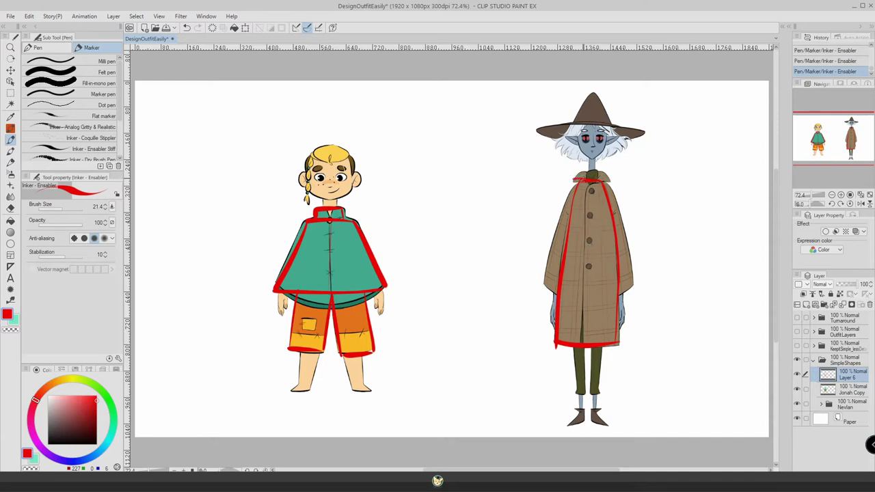
key("ctrl+z")
key("ctrl+y")
mouse_move(604, 181)
left_mouse_down()
mouse_move(629, 280)
mouse_move(615, 292)
left_mouse_up()
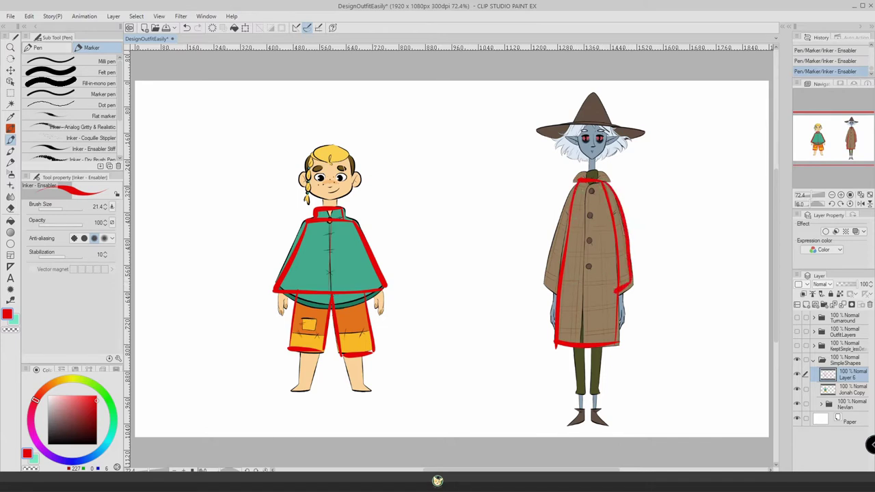
mouse_move(573, 182)
left_mouse_down()
mouse_move(551, 239)
mouse_move(547, 283)
left_mouse_up()
left_click_drag(551, 235, 544, 285)
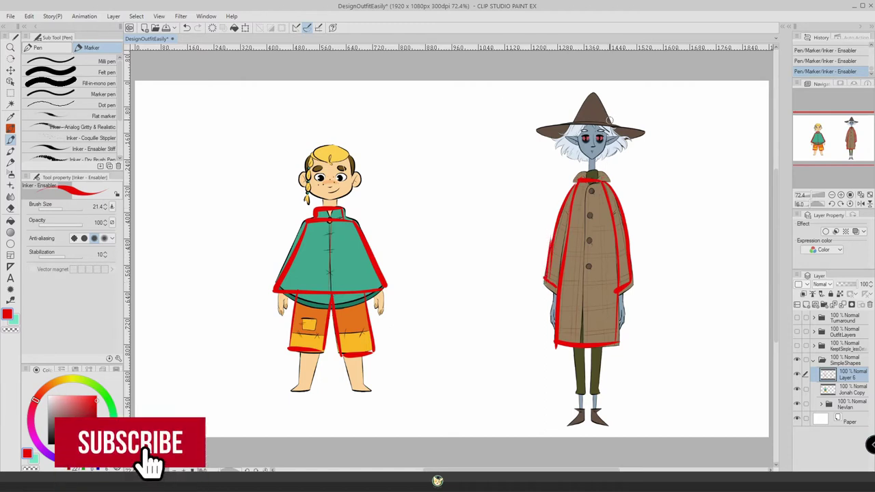
- Outline the tall character's pointed hat in red and trace the edges of the green trousers
mouse_move(608, 120)
left_mouse_down()
mouse_move(592, 92)
mouse_move(574, 124)
mouse_move(601, 125)
mouse_move(629, 141)
mouse_move(648, 134)
left_mouse_up()
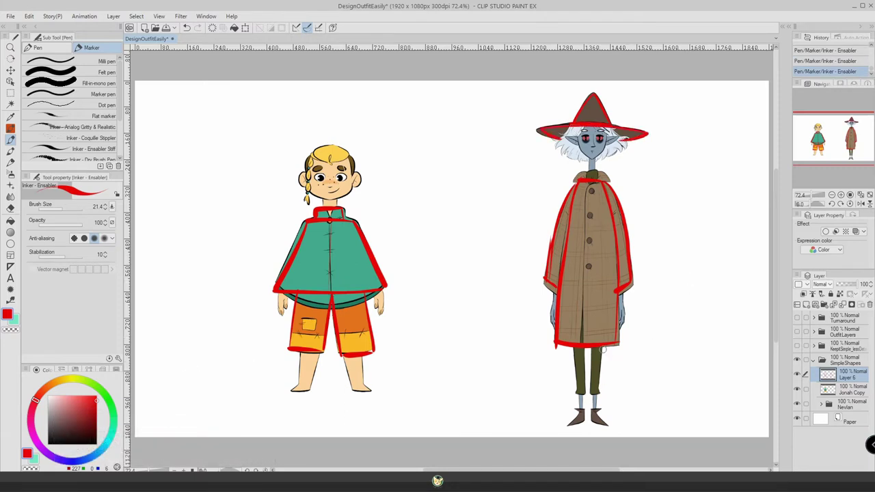
left_click_drag(601, 344, 600, 394)
left_click_drag(589, 344, 585, 393)
left_click_drag(572, 350, 574, 402)
key("ctrl+z")
left_click_drag(573, 343, 577, 399)
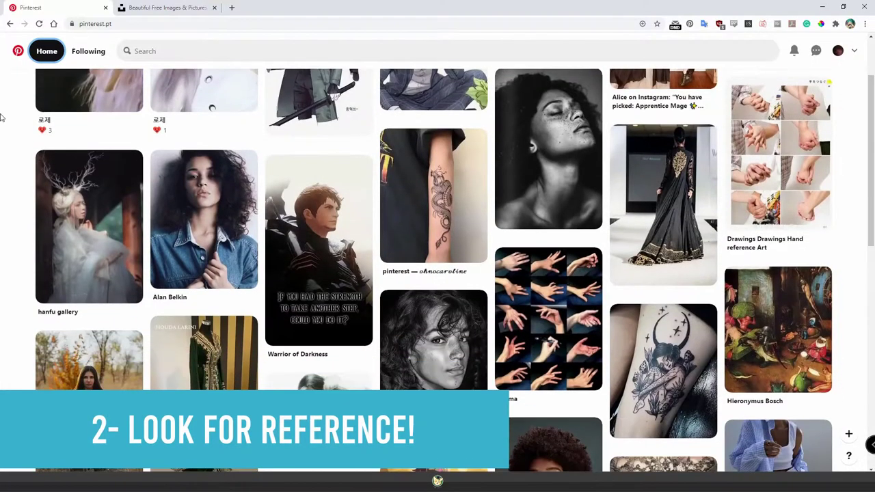
- Switch to Pinterest in the browser, search for "armor" and browse the results for outfit references
scroll(2, 118, "down", 4)
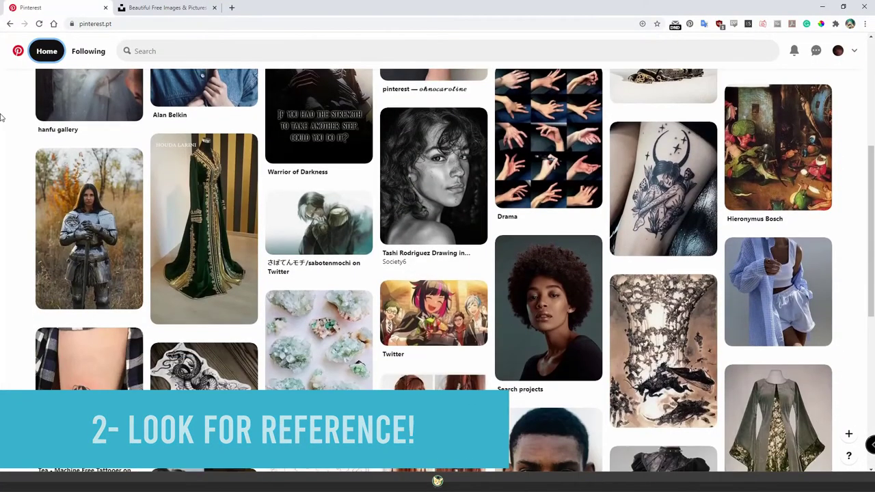
scroll(1, 118, "down", 1)
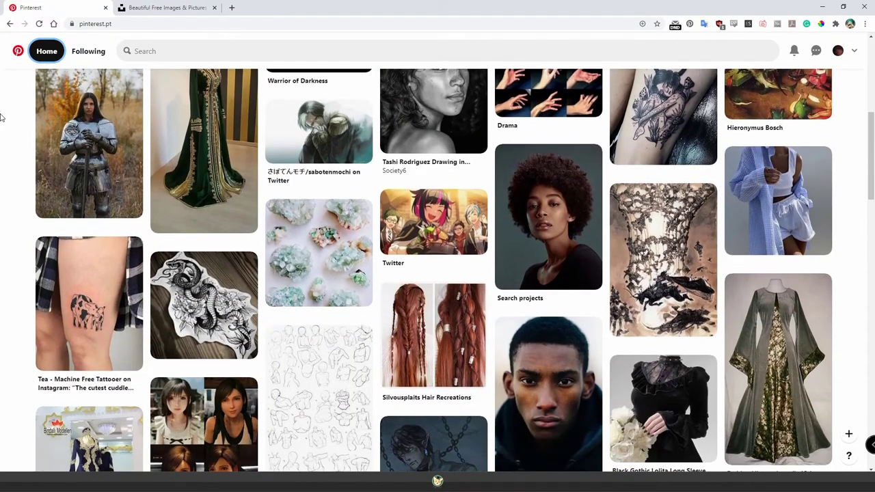
scroll(1, 118, "down", 1)
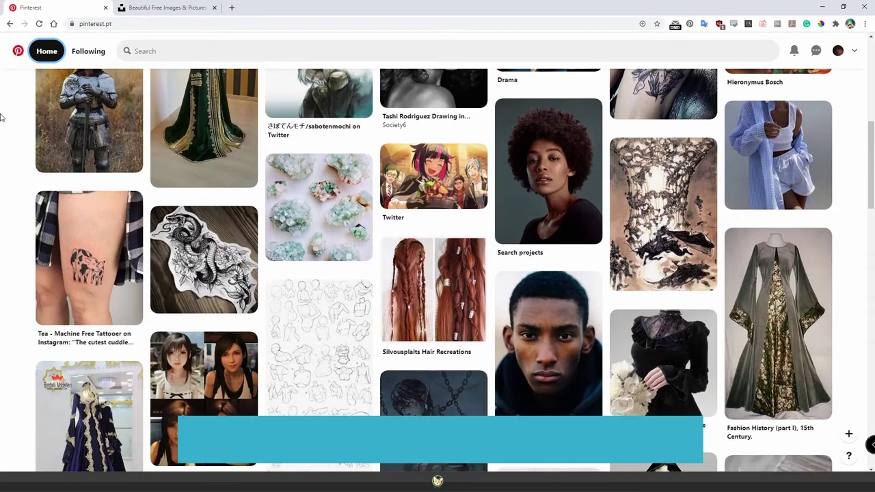
left_click(169, 47)
type("armor")
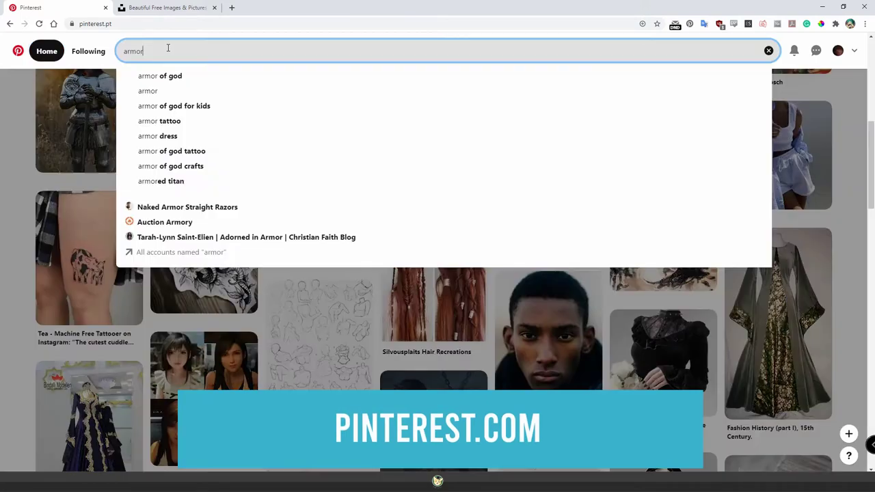
key("Return")
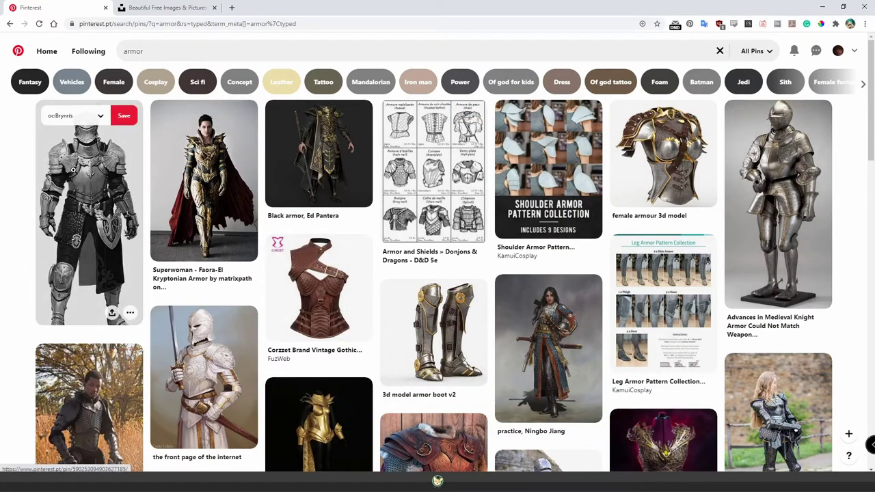
scroll(73, 187, "down", 1)
scroll(73, 186, "down", 3)
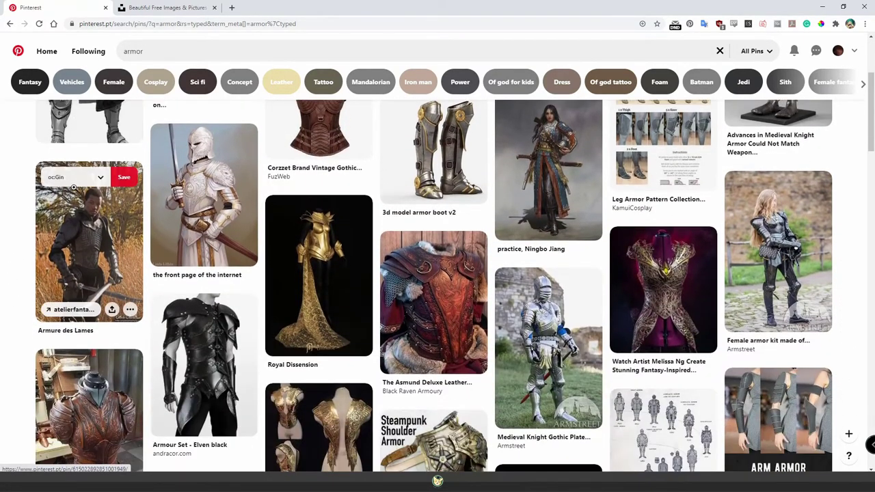
scroll(73, 187, "down", 1)
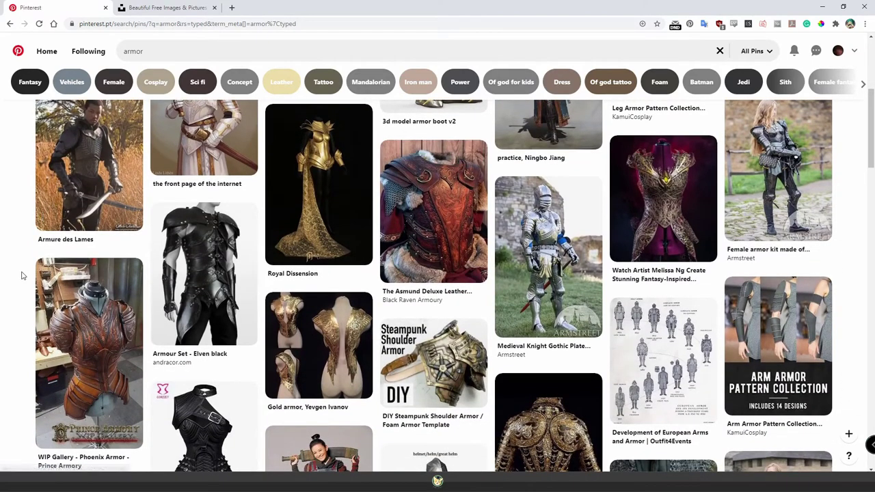
scroll(23, 273, "down", 2)
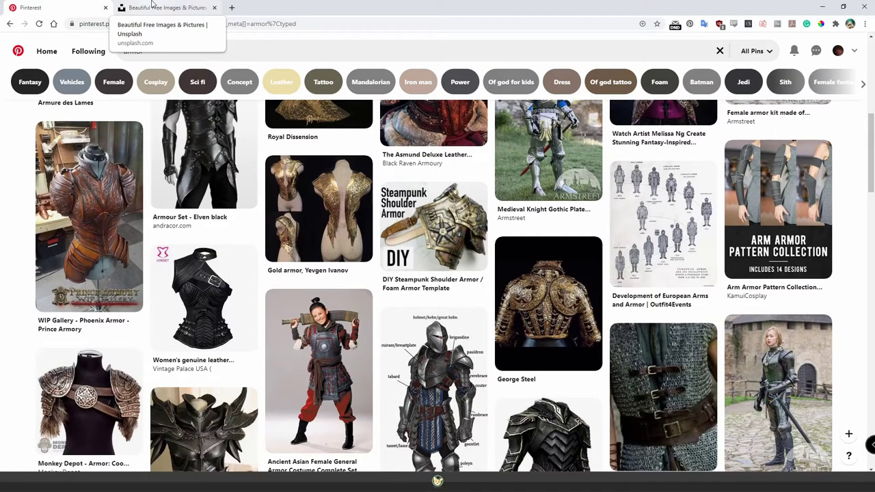
- Search Unsplash for "dresses", browse the results and view the photo of women in gowns in a forest, then close it
left_click(151, 3)
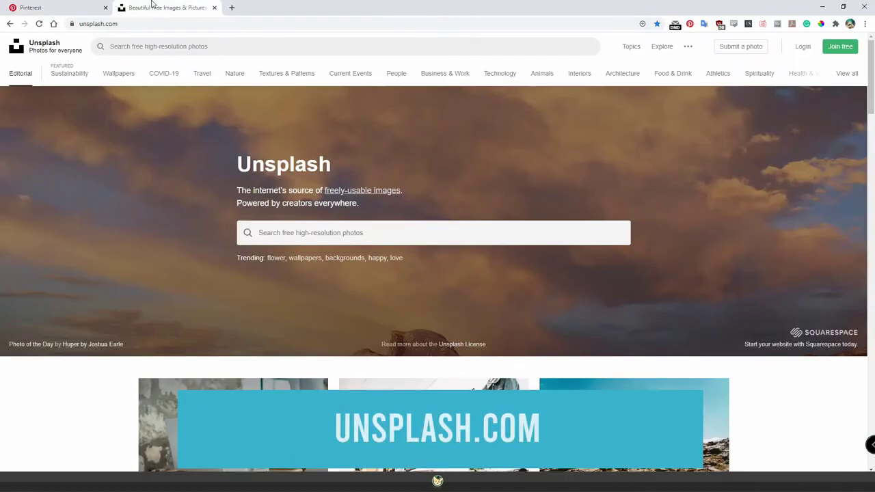
left_click(156, 45)
type("d")
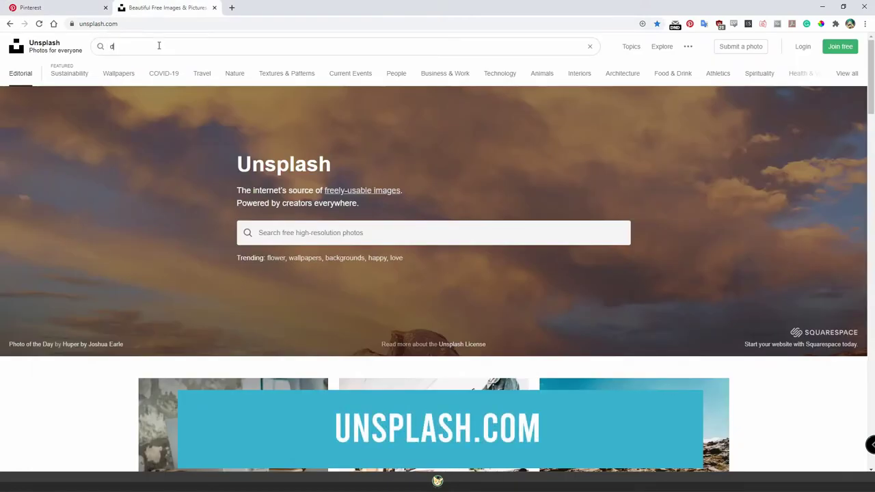
type("resses")
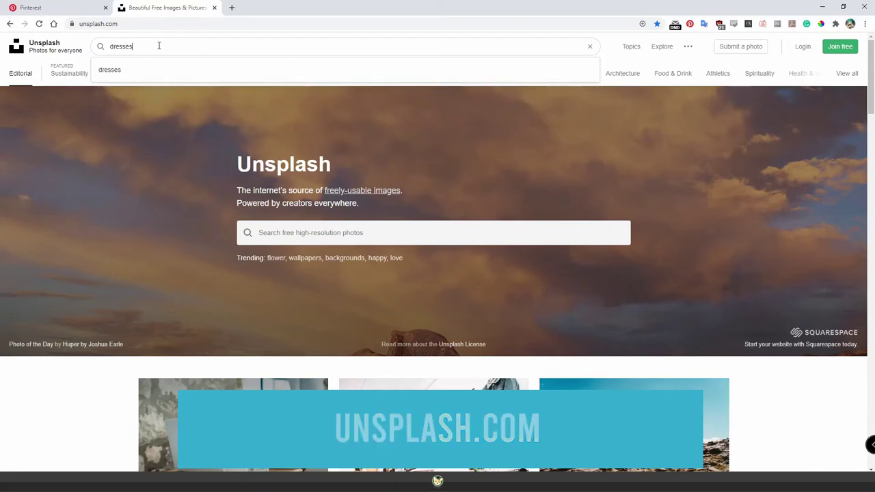
key("Return")
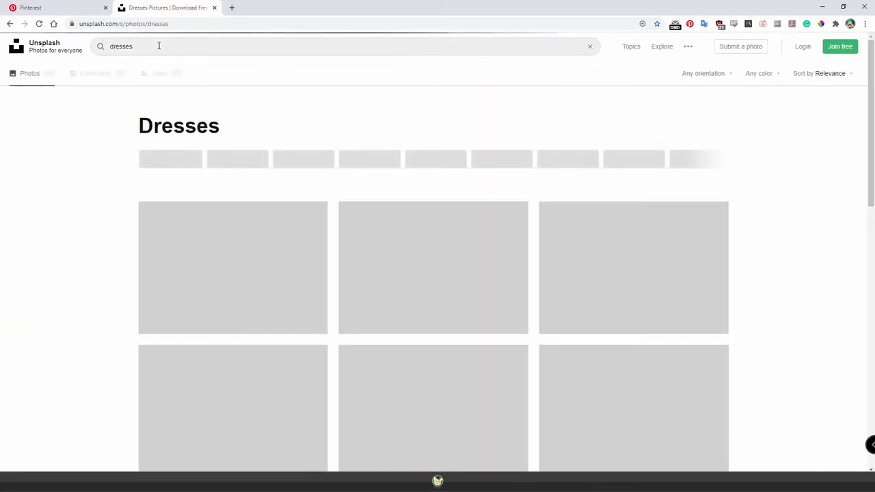
scroll(171, 94, "down", 3)
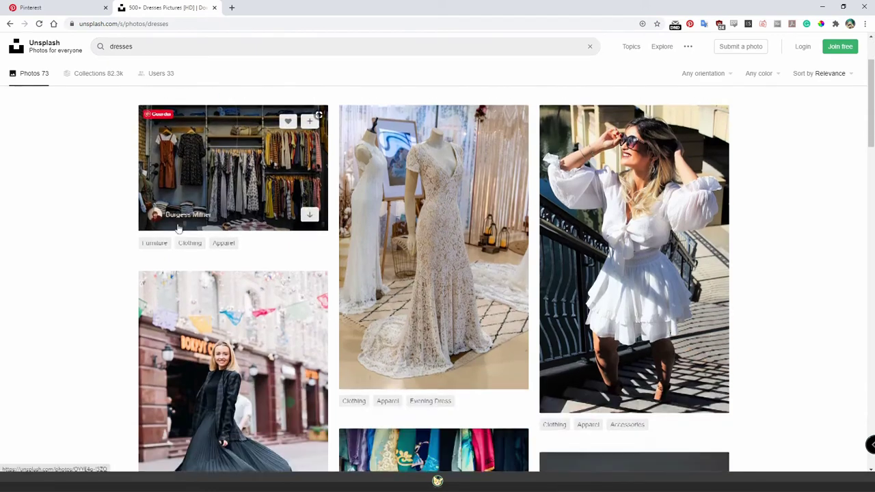
scroll(466, 364, "down", 5)
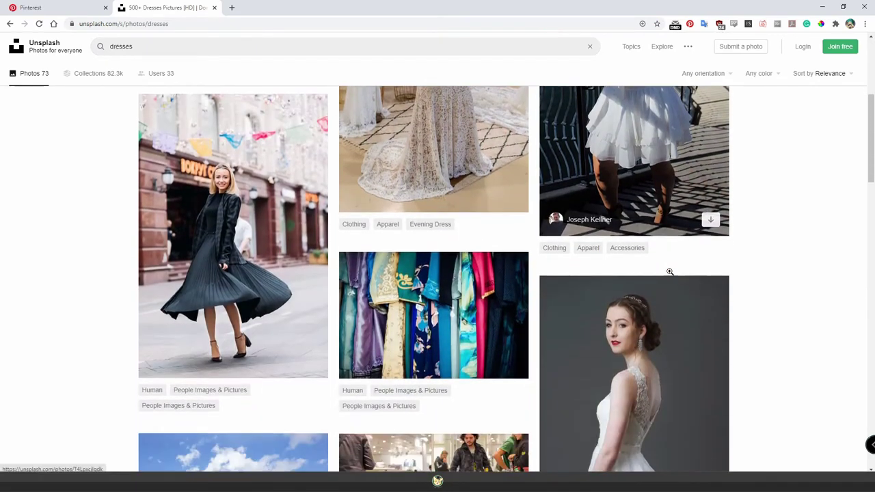
scroll(378, 341, "down", 5)
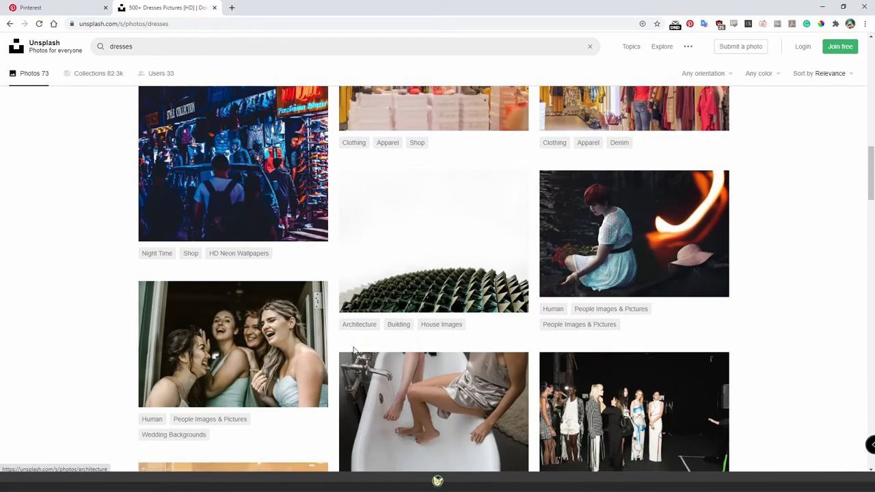
left_click(369, 355)
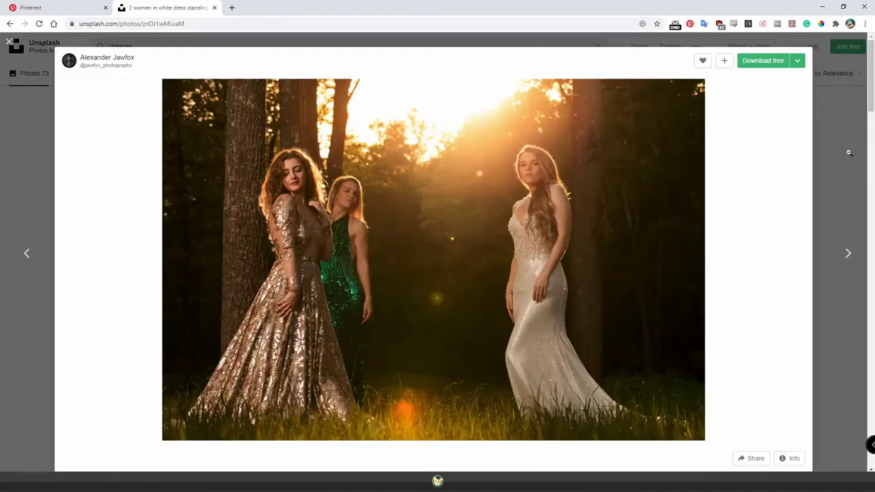
left_click(41, 113)
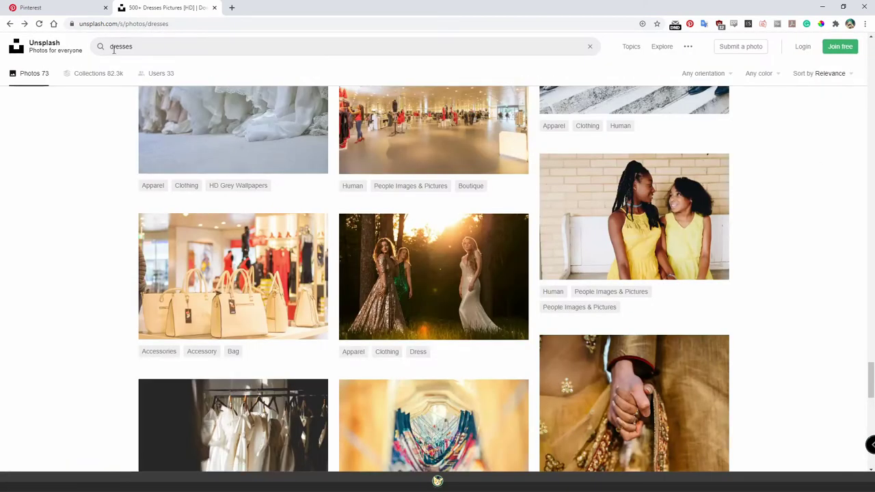
- Search Unsplash for "cocktail dress" and browse the resulting photos for outfit references
left_click_drag(133, 45, 100, 56)
type("cocktail dress")
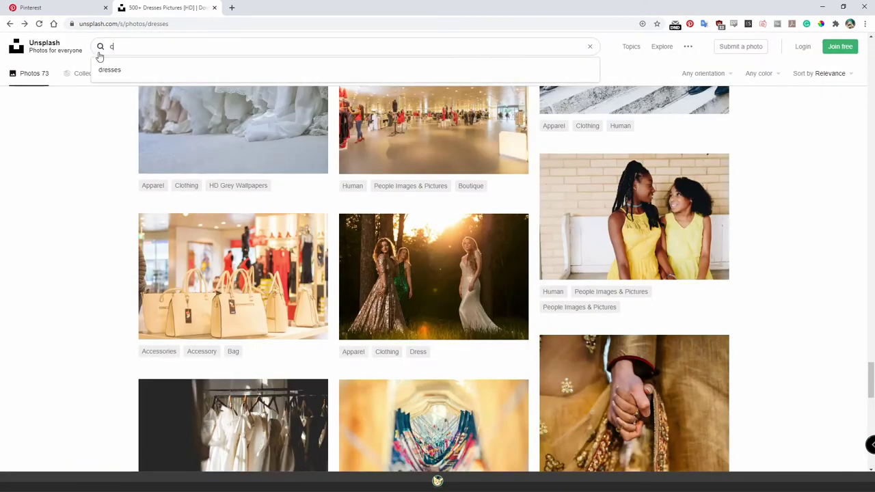
key("Return")
scroll(84, 210, "down", 2)
scroll(84, 210, "down", 5)
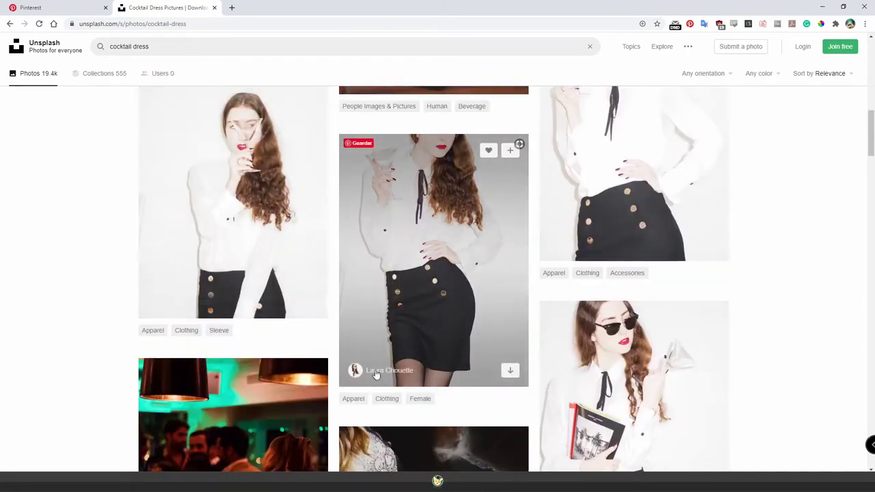
scroll(454, 314, "down", 2)
scroll(455, 314, "down", 12)
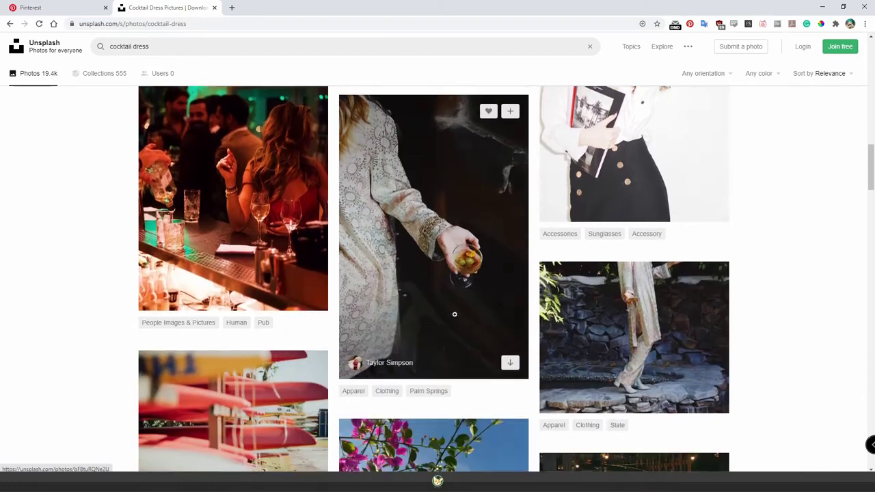
scroll(454, 313, "down", 7)
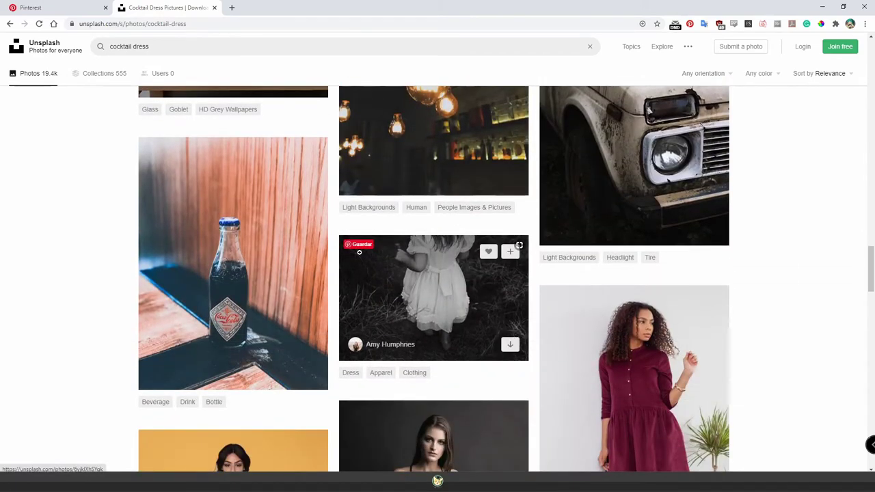
- Switch back to Pinterest, search for "dress" and browse the results for outfit references
left_click(41, 6)
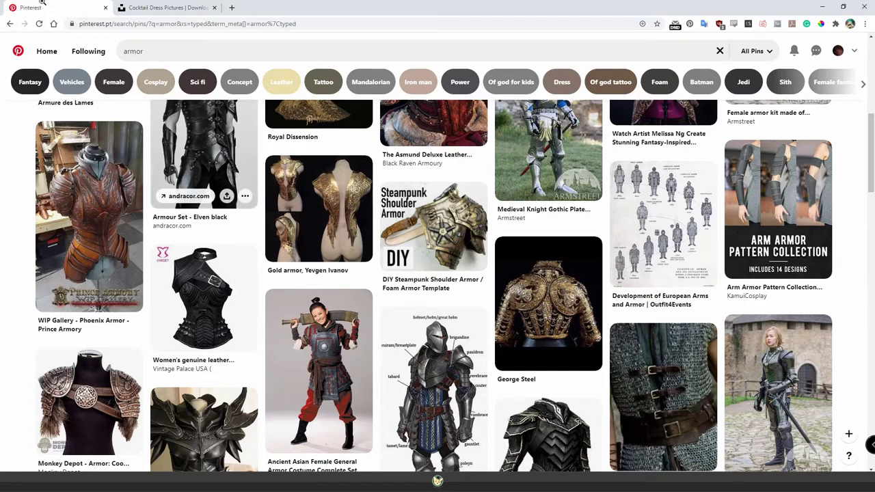
left_click(143, 59)
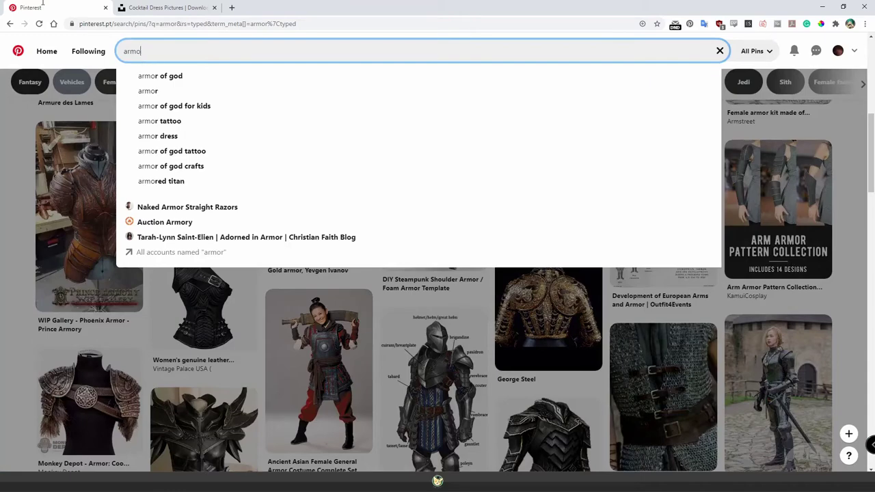
key("ctrl+a")
key("BackSpace")
type("dress")
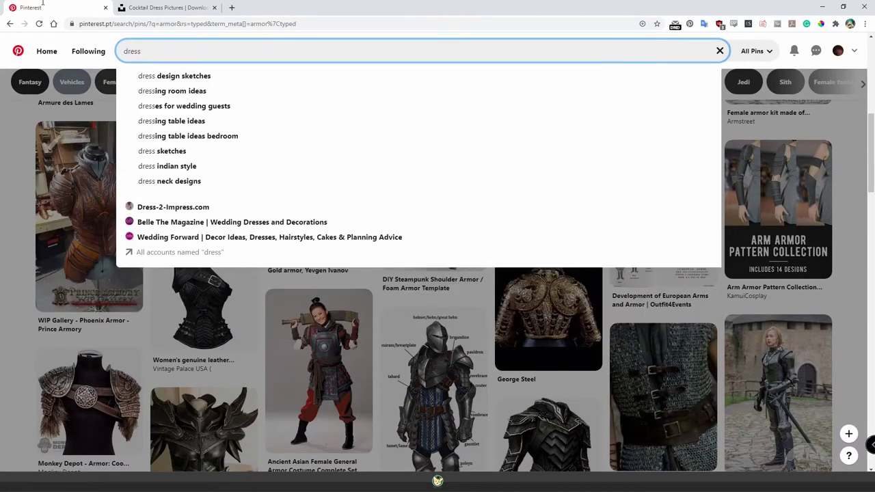
key("Return")
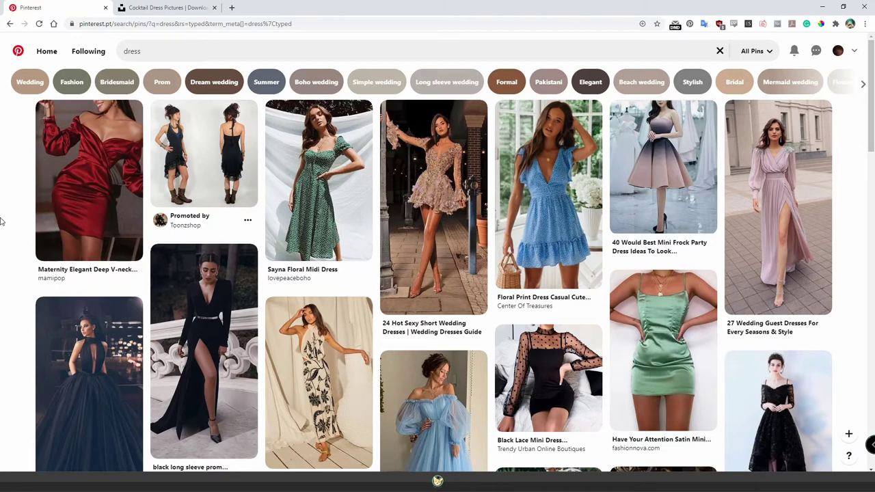
scroll(89, 198, "down", 2)
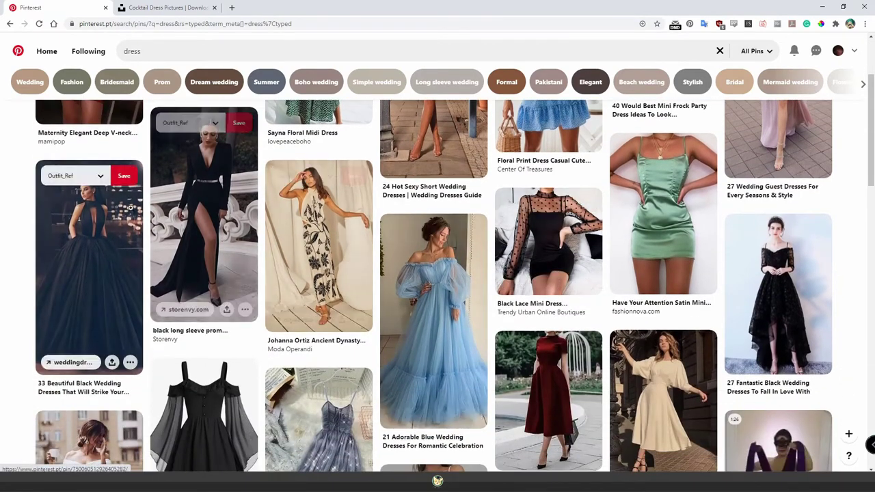
scroll(2, 292, "down", 1)
scroll(1, 292, "down", 2)
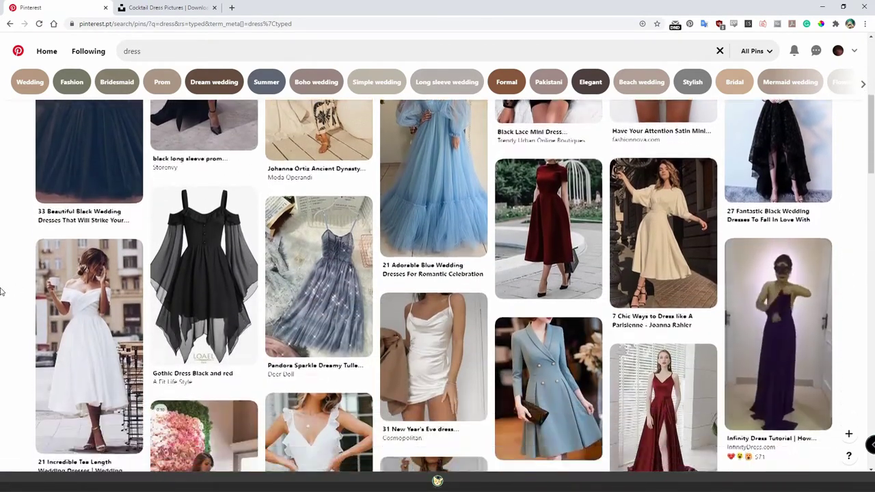
scroll(1, 295, "down", 4)
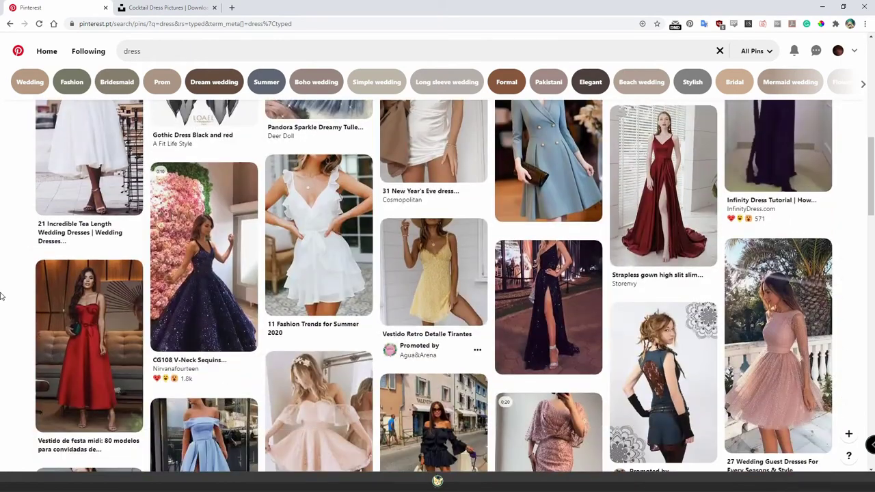
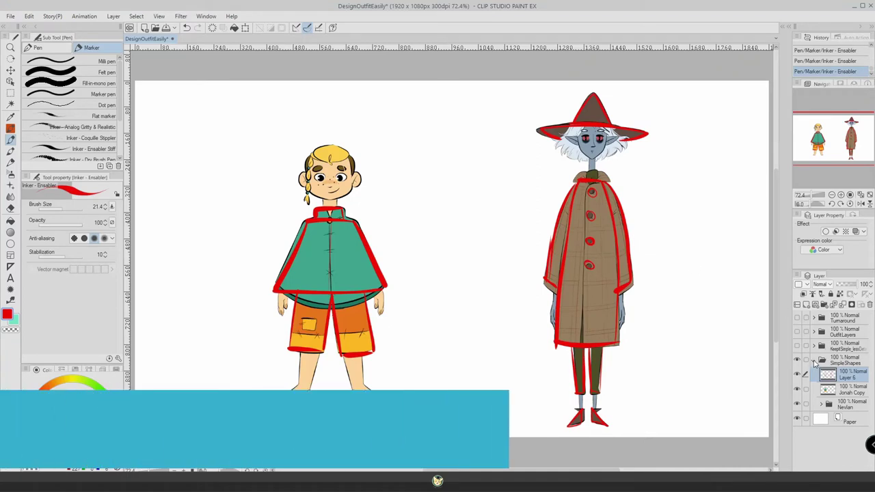
- Back in Clip Studio Paint, hide the SimpleShapes folder, show the keep-it-simple folder and add a raster layer above Front Copy
left_click(813, 360)
left_click(796, 360)
left_click(796, 346)
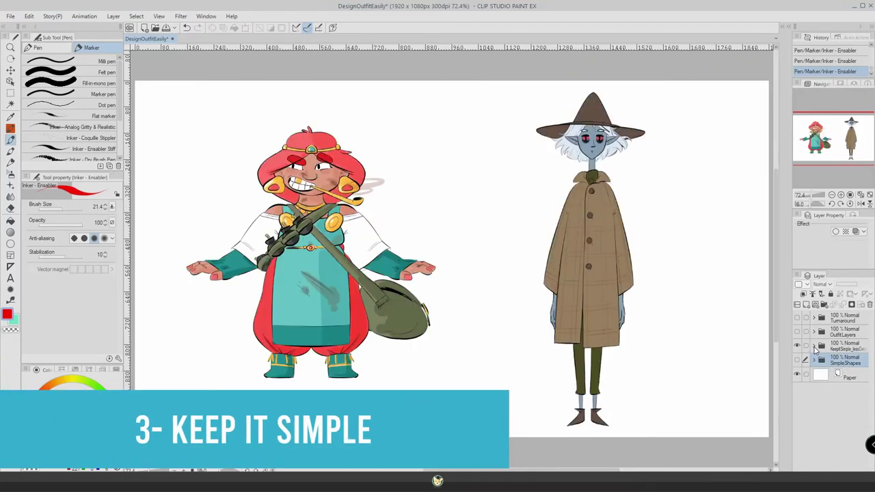
left_click(813, 346)
left_click(844, 362)
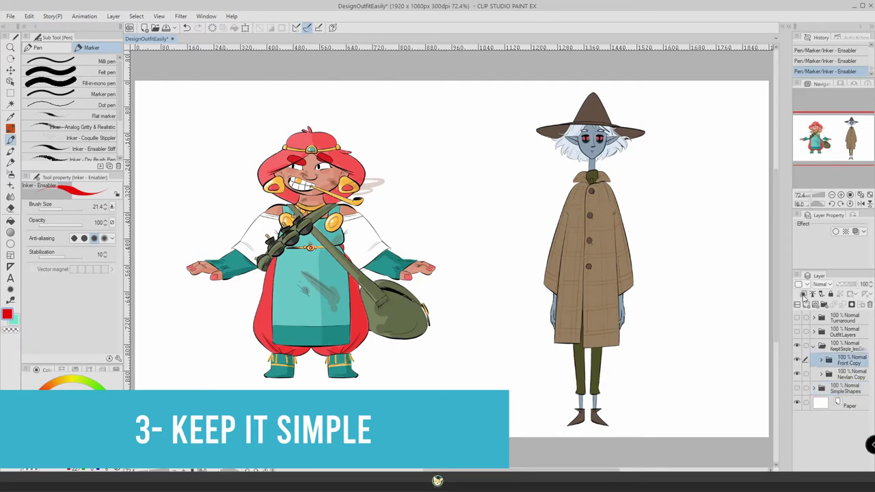
left_click(805, 306)
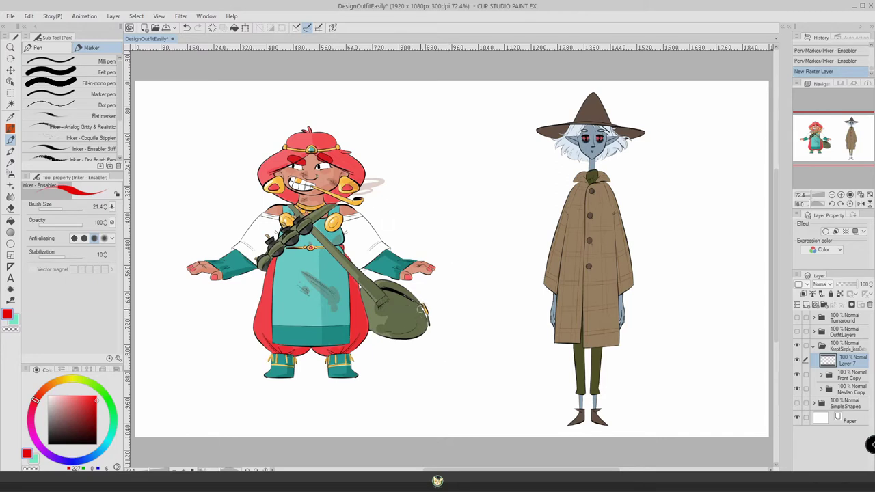
- Draw red arrows pointing at the red-haired character's earring, headband, necklace and the brooch on the viewer's right
mouse_move(385, 162)
left_mouse_down()
mouse_move(360, 185)
mouse_move(378, 184)
left_mouse_up()
left_click_drag(346, 121, 331, 134)
left_click_drag(333, 118, 331, 134)
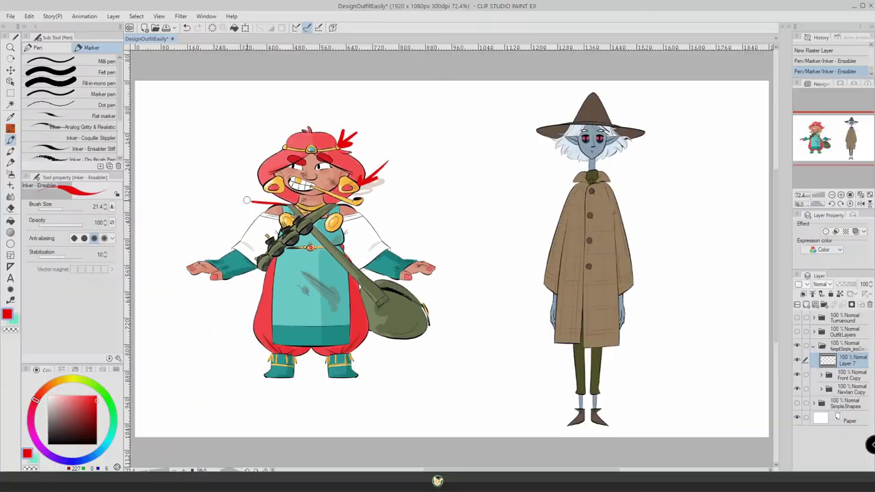
left_click_drag(247, 200, 293, 204)
mouse_move(281, 194)
left_mouse_down()
mouse_move(295, 204)
mouse_move(280, 209)
left_mouse_up()
left_click_drag(352, 243, 345, 236)
left_click_drag(350, 229, 339, 230)
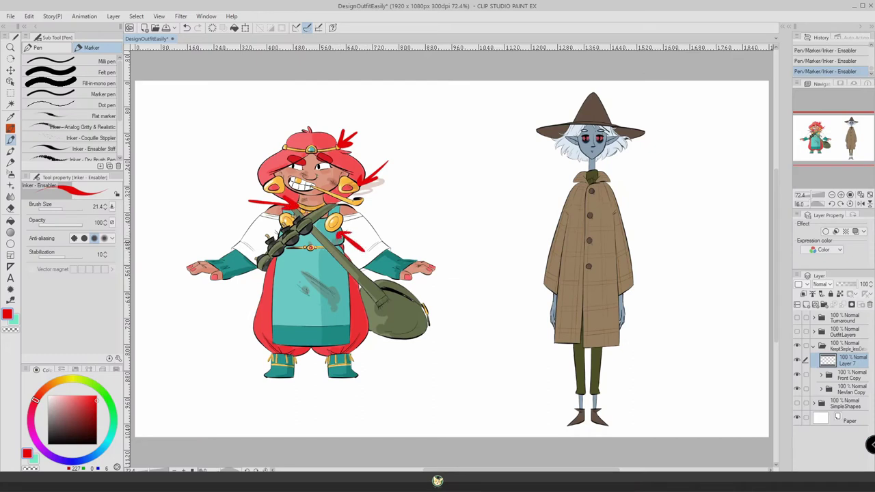
- Add red arrows pointing at the red-haired character's shoulder strap, boot, belt and the other gold brooch
mouse_move(294, 247)
left_mouse_down()
mouse_move(307, 283)
mouse_move(286, 260)
left_mouse_up()
left_click_drag(239, 345, 267, 358)
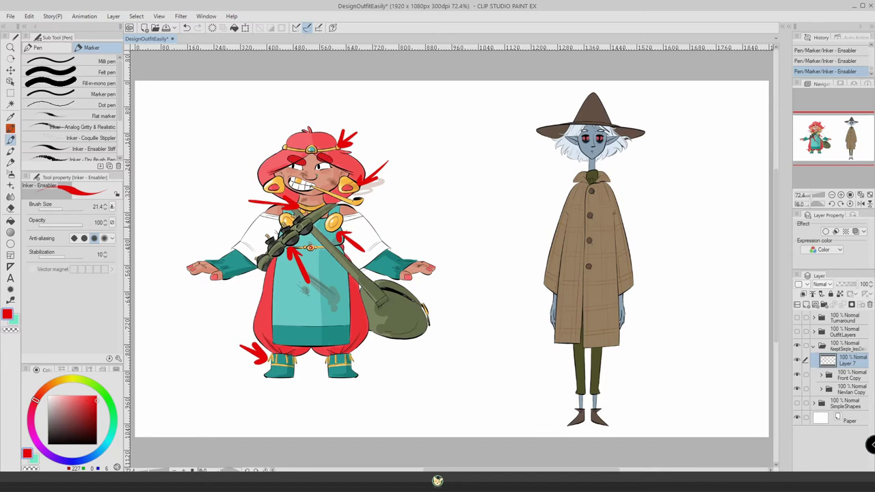
mouse_move(316, 253)
left_mouse_down()
mouse_move(326, 272)
mouse_move(316, 253)
left_mouse_up()
left_click_drag(316, 253, 313, 266)
mouse_move(250, 226)
left_mouse_down()
mouse_move(276, 221)
mouse_move(267, 231)
left_mouse_up()
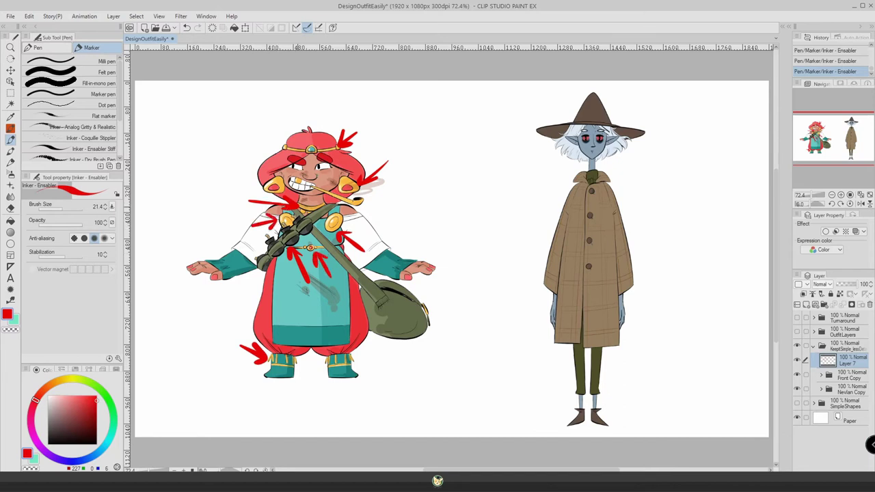
- Point out the red-haired character's teeth and pipe in red, and mark the tall character's green scarf and hat
left_click_drag(301, 181, 299, 192)
left_click_drag(391, 215, 360, 202)
left_click_drag(359, 202, 369, 212)
left_click_drag(596, 166, 590, 189)
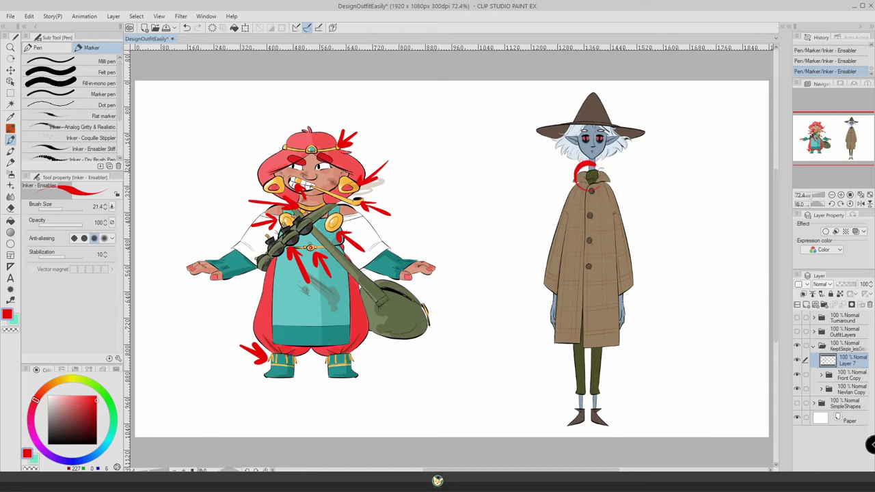
left_click_drag(552, 100, 570, 119)
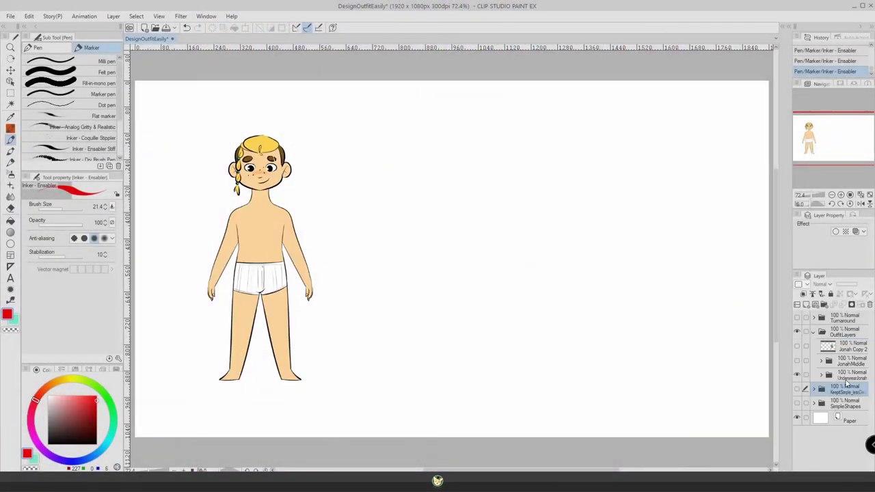
- Show and select the Jonah Copy 2 layer in OutfitLayers, and mark the green cape with a red circle and arrow
left_click(845, 374)
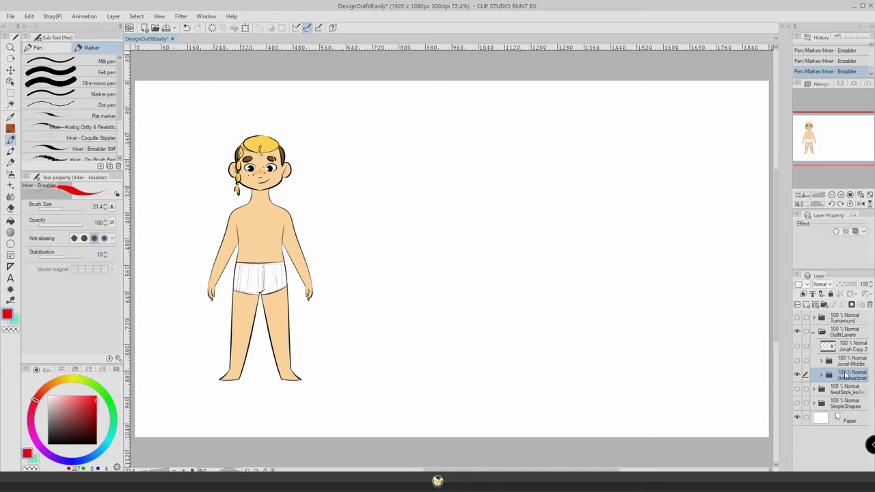
left_click(796, 346)
left_click(846, 349)
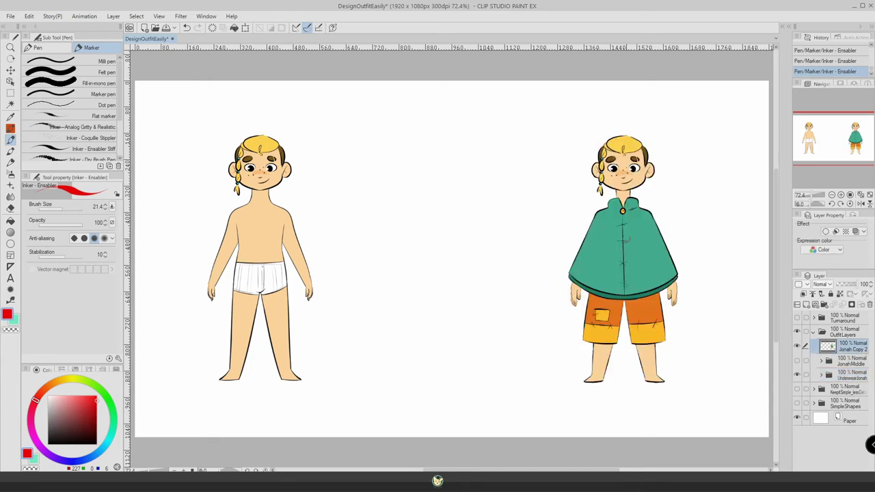
mouse_move(673, 208)
left_mouse_down()
mouse_move(680, 201)
mouse_move(663, 220)
mouse_move(615, 215)
mouse_move(686, 277)
left_mouse_up()
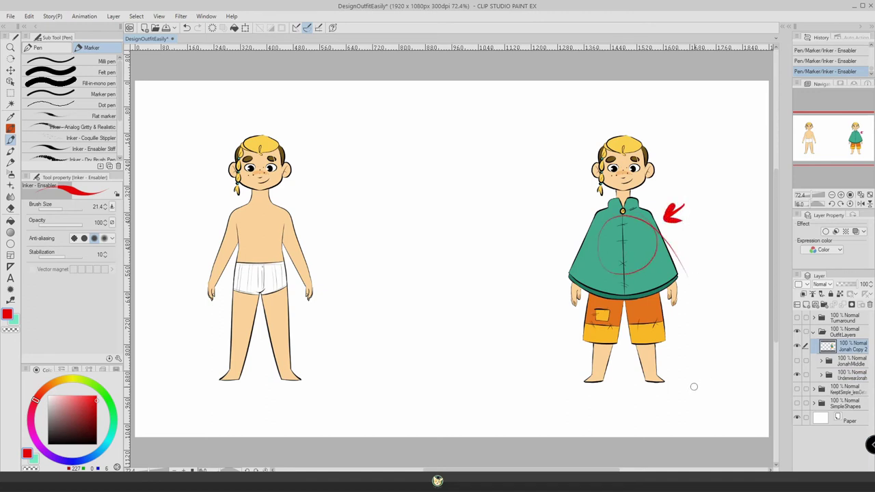
- Show the JonahMiddle folder and outline the middle figure's tank top in red, undoing the last stray stroke
left_click(797, 363)
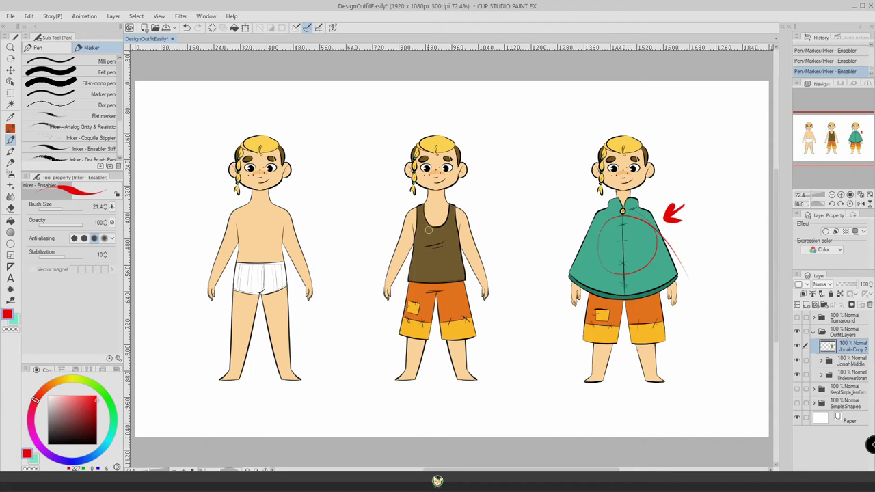
mouse_move(417, 202)
left_mouse_down()
mouse_move(412, 249)
mouse_move(447, 280)
mouse_move(457, 231)
mouse_move(449, 200)
mouse_move(438, 222)
mouse_move(415, 201)
left_mouse_up()
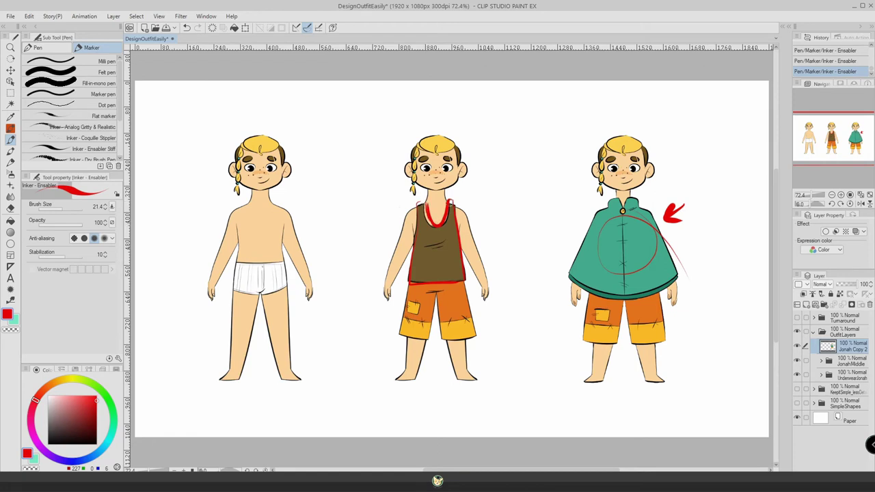
left_click_drag(458, 223, 467, 272)
key("ctrl+z")
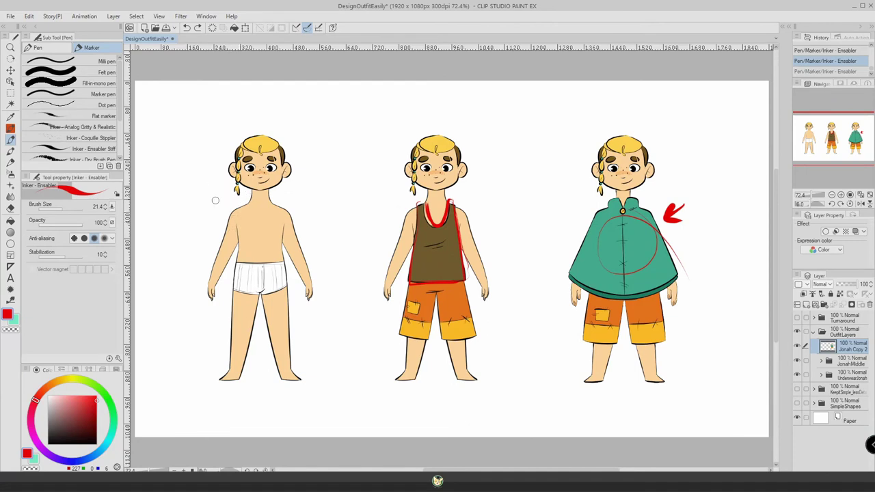
- Draw red arrows toward the underwear figure's hand and the tank top, and a small red mark beside the cape's shoulder
mouse_move(206, 309)
left_mouse_down()
mouse_move(196, 304)
mouse_move(205, 321)
left_mouse_up()
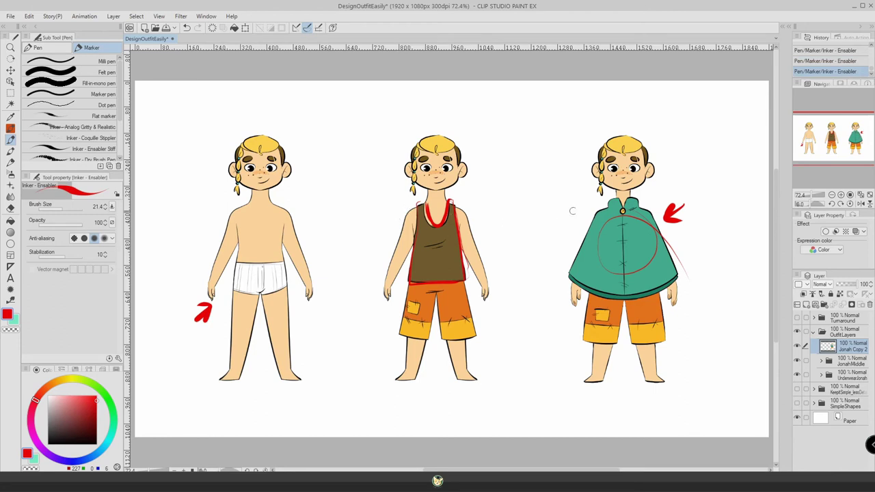
mouse_move(578, 215)
left_mouse_down()
mouse_move(585, 220)
mouse_move(569, 220)
left_mouse_up()
left_click_drag(507, 205, 473, 205)
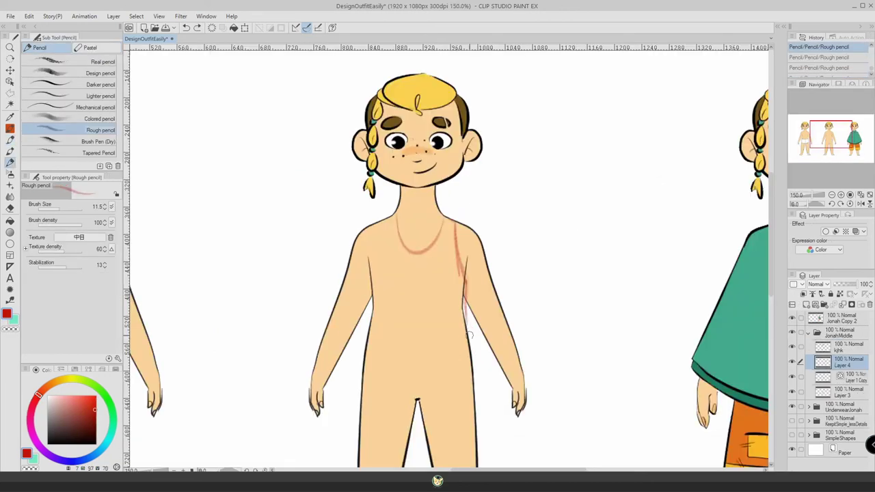
- Sketch the tank top on the middle figure with the red Rough pencil, including neckline, straps, sides, hem and folds
left_click_drag(470, 328, 478, 376)
left_click_drag(356, 379, 478, 375)
left_click_drag(386, 222, 355, 379)
left_click_drag(397, 301, 440, 291)
left_click_drag(406, 308, 434, 303)
left_click_drag(430, 215, 410, 253)
left_click_drag(376, 209, 379, 254)
left_click_drag(437, 213, 458, 242)
left_click_drag(456, 232, 463, 279)
- Sketch knee-length shorts below the tank top with the red Rough pencil, adding the lower bands, stitches and square patch
key("ctrl+minus")
mouse_move(429, 210)
left_mouse_down()
mouse_move(434, 285)
mouse_move(400, 298)
left_mouse_up()
left_click_drag(389, 238, 350, 300)
left_click_drag(348, 216, 334, 296)
left_click_drag(334, 295, 373, 296)
left_click_drag(391, 229, 399, 294)
left_click_drag(351, 272, 428, 268)
mouse_move(354, 265)
left_mouse_down()
mouse_move(371, 280)
mouse_move(414, 278)
left_mouse_up()
left_click_drag(432, 261, 434, 275)
left_click_drag(368, 240, 354, 265)
- Ink the tank top's neckline, straps, sides, hem and folds in black over the sketch with the Inker - Ensabler marker
mouse_move(424, 150)
left_mouse_down()
mouse_move(415, 192)
mouse_move(425, 201)
left_mouse_up()
left_click_drag(432, 211, 349, 214)
left_click_drag(354, 156, 347, 220)
left_click_drag(410, 106, 421, 159)
left_click_drag(380, 107, 407, 130)
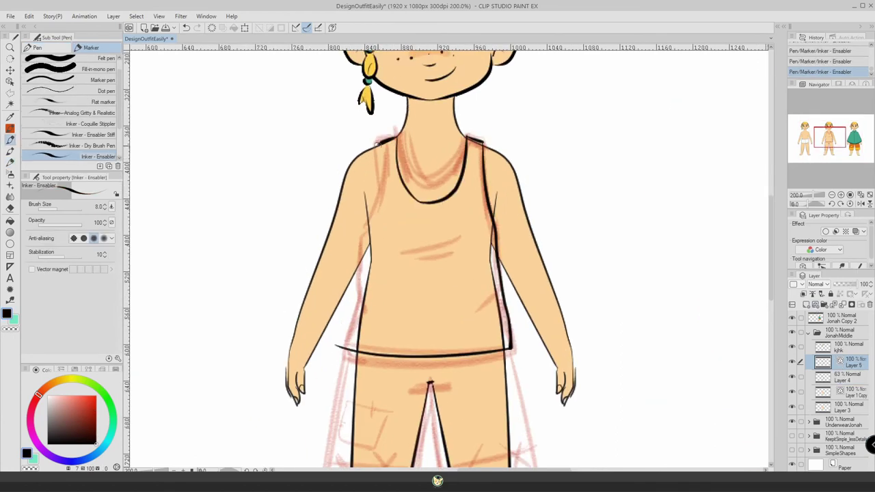
mouse_move(377, 144)
left_mouse_down()
mouse_move(363, 301)
mouse_move(380, 323)
left_mouse_up()
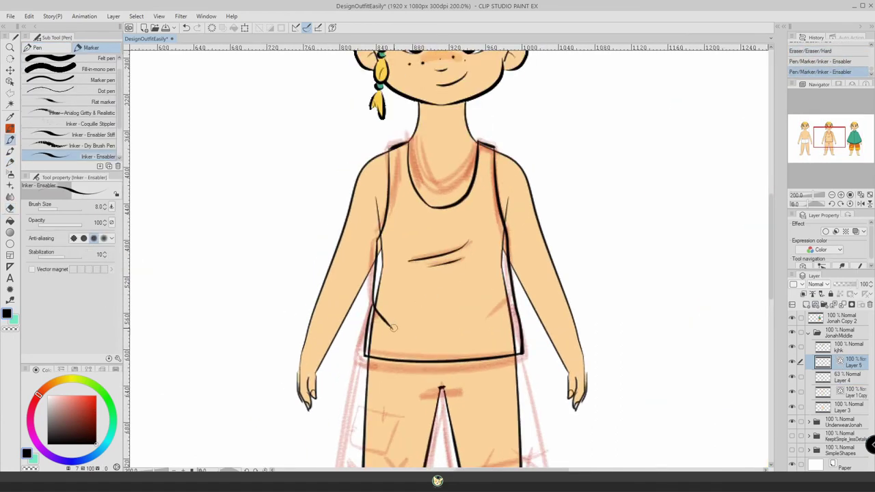
left_click_drag(381, 240, 367, 324)
left_click_drag(369, 324, 363, 360)
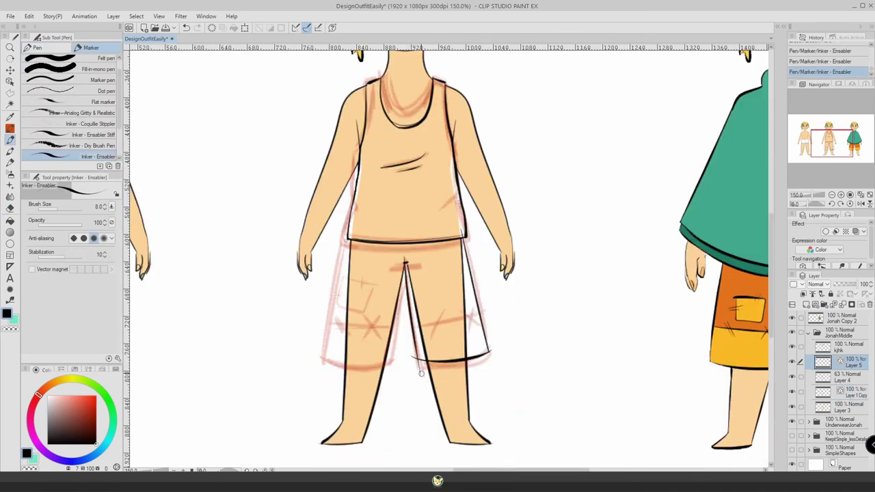
- Ink the shorts leg on the viewer's right in black, erase the overshooting lines and add the band seam's stitches
key("ctrl+z")
mouse_move(391, 263)
left_mouse_down()
mouse_move(418, 262)
mouse_move(420, 374)
mouse_move(500, 329)
left_mouse_up()
key("e")
key("ctrl+plus")
key("p")
left_click_drag(430, 334, 423, 357)
left_click_drag(462, 332, 483, 350)
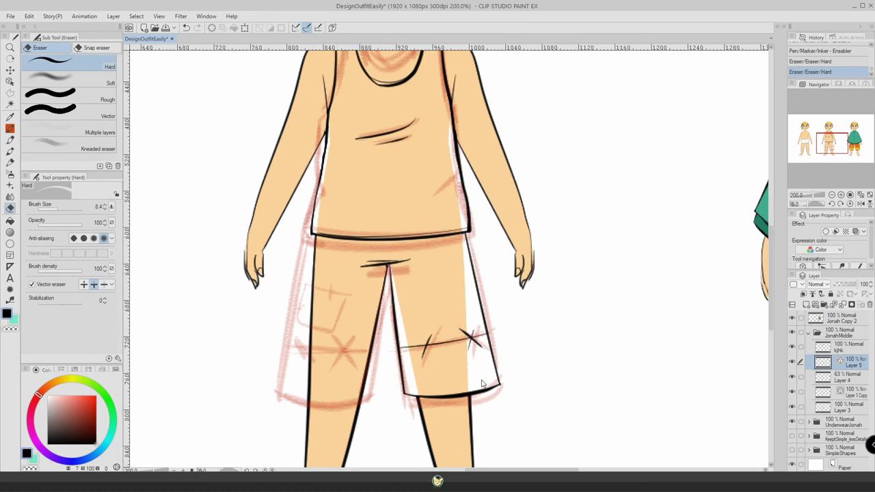
- Ink the outline of the shorts leg on the viewer's left, redrawing undone strokes and erasing the overshooting lines
key("ctrl+minus")
mouse_move(345, 395)
left_mouse_down()
mouse_move(355, 263)
mouse_move(331, 386)
left_mouse_up()
key("ctrl+z")
key("ctrl+z")
left_click_drag(354, 267, 331, 386)
mouse_move(403, 390)
left_mouse_down()
mouse_move(325, 374)
mouse_move(335, 226)
left_mouse_up()
key("e")
key("ctrl+plus")
key("ctrl+0")
- Ink the band seam and patch details on the shorts leg on the viewer's left, undoing the last stroke
key("p")
key("ctrl+plus")
mouse_move(369, 358)
left_mouse_down()
mouse_move(425, 355)
mouse_move(415, 371)
left_mouse_up()
mouse_move(379, 313)
left_mouse_down()
mouse_move(400, 340)
mouse_move(388, 322)
left_mouse_up()
key("ctrl+z")
key("ctrl+minus")
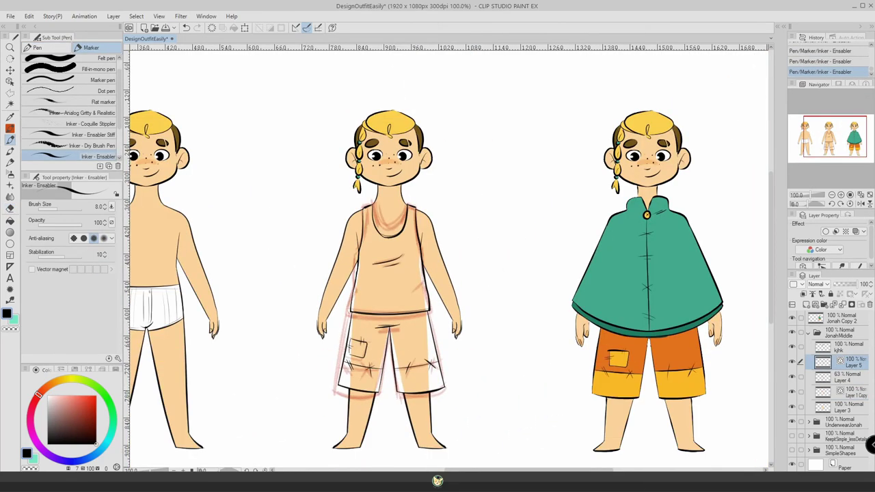
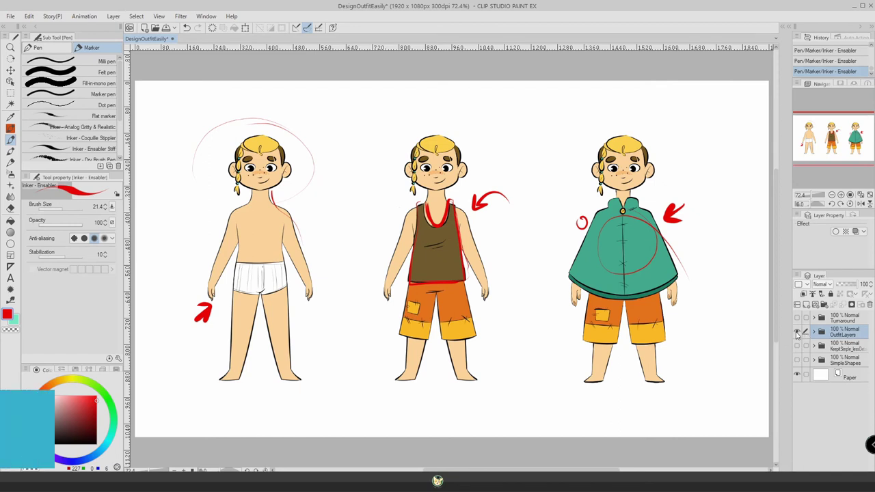
- Hide the OutfitLayers folder, show and expand the Turnaround folder, and add a new raster layer inside it for annotations
left_click(797, 332)
left_click(797, 318)
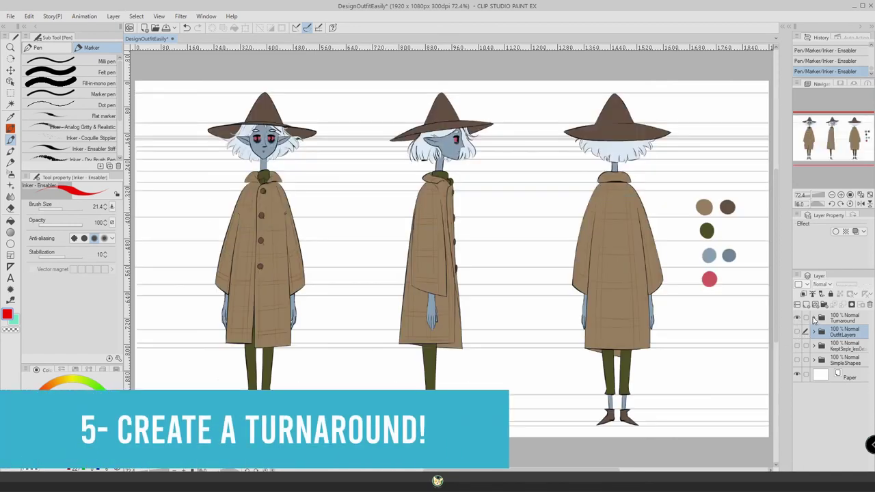
left_click(813, 318)
left_click(841, 360)
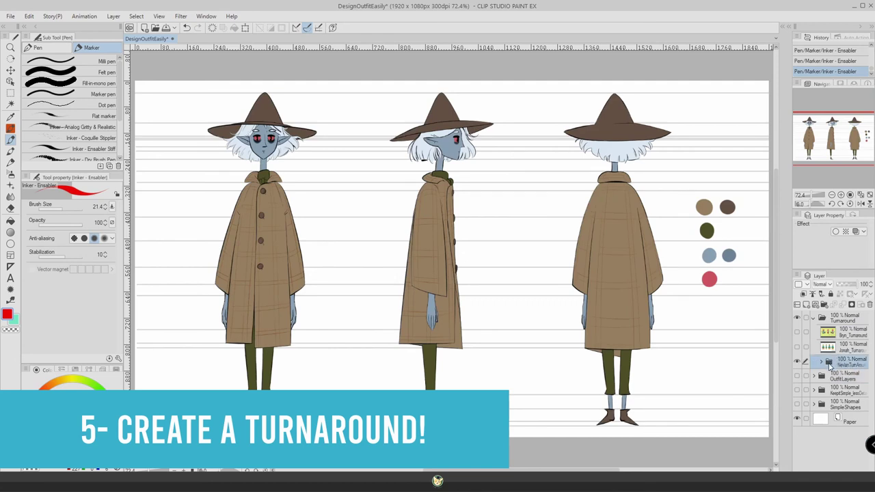
key("ctrl+shift+n")
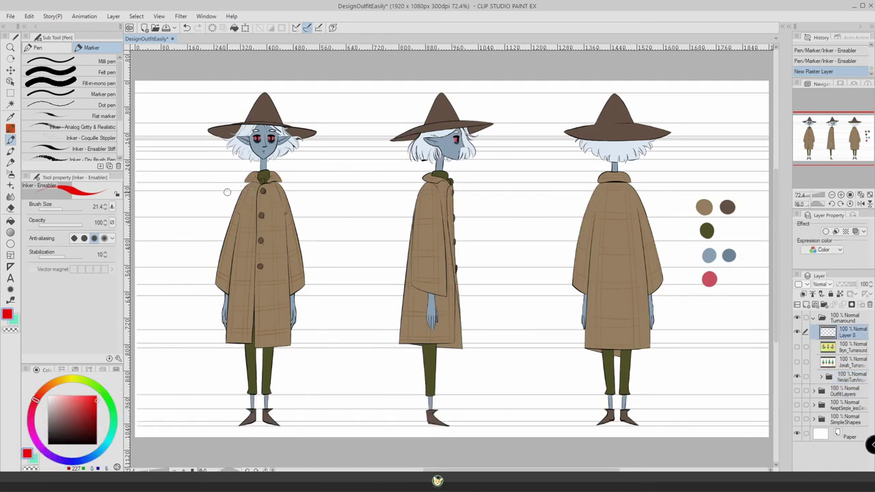
- Annotate the front-view witch character's coat in red with an arrow at the shoulder and marks at the top button and collar scarf
mouse_move(207, 181)
left_mouse_down()
mouse_move(229, 194)
mouse_move(224, 200)
left_mouse_up()
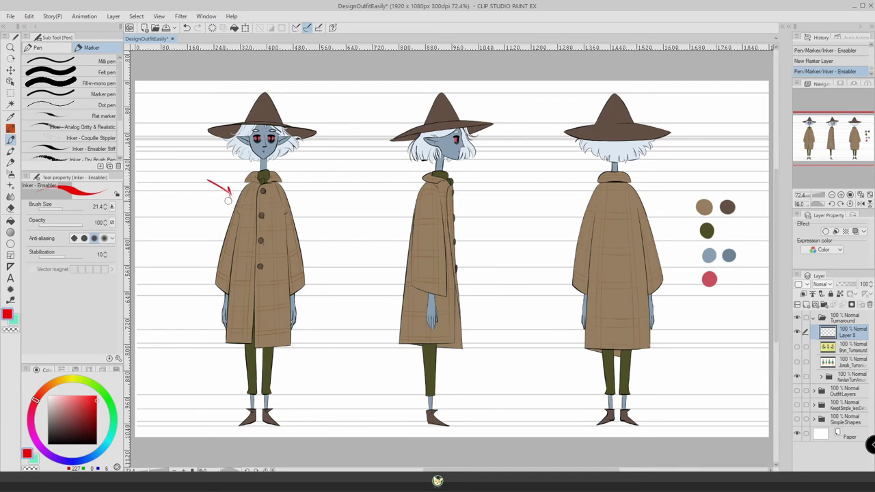
left_click(263, 192)
mouse_move(268, 179)
left_mouse_down()
mouse_move(265, 168)
mouse_move(254, 175)
mouse_move(264, 183)
left_mouse_up()
- Show the Jonah turnaround layer and clear the red annotations from Layer 8
left_click(797, 362)
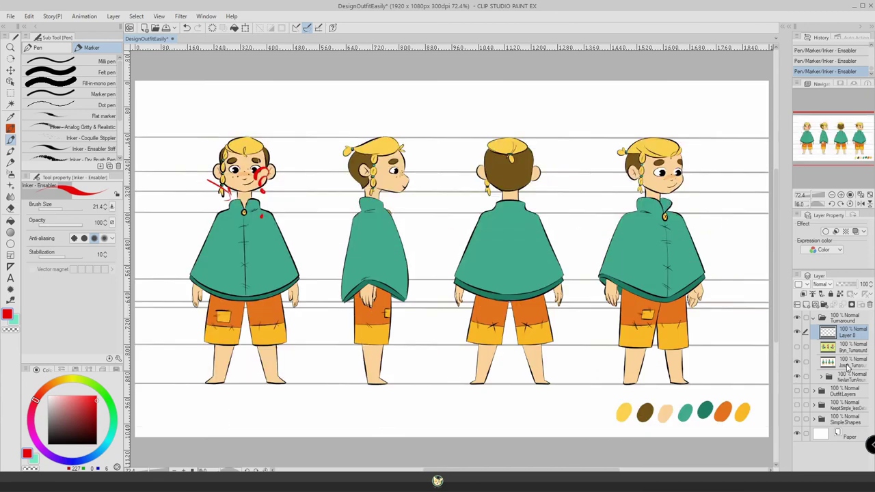
key("Delete")
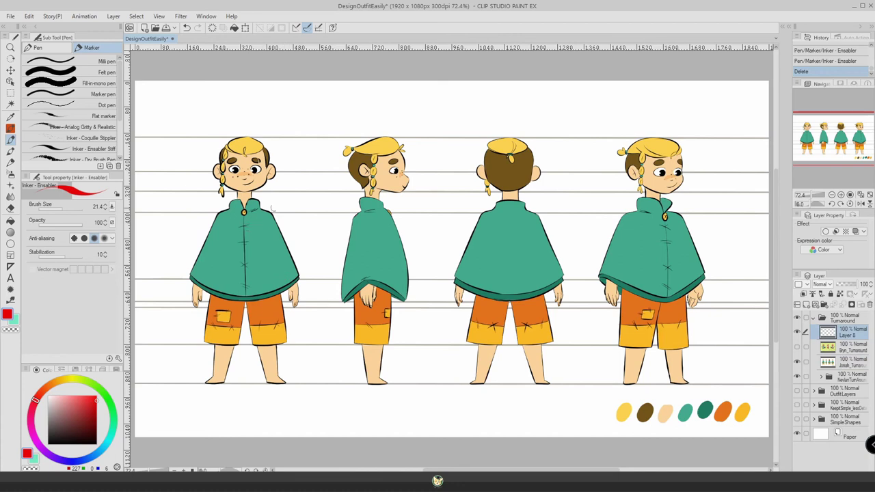
- Circle the clasp and trace the centre seam of the front-view poncho in red, and mark the clasp on the side view
mouse_move(241, 219)
left_mouse_down()
mouse_move(238, 208)
mouse_move(247, 220)
mouse_move(244, 296)
left_mouse_up()
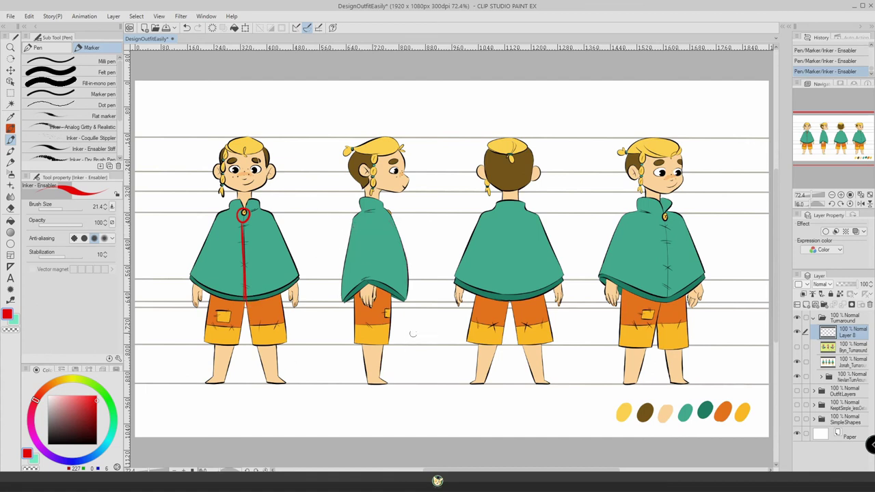
key("ctrl+z")
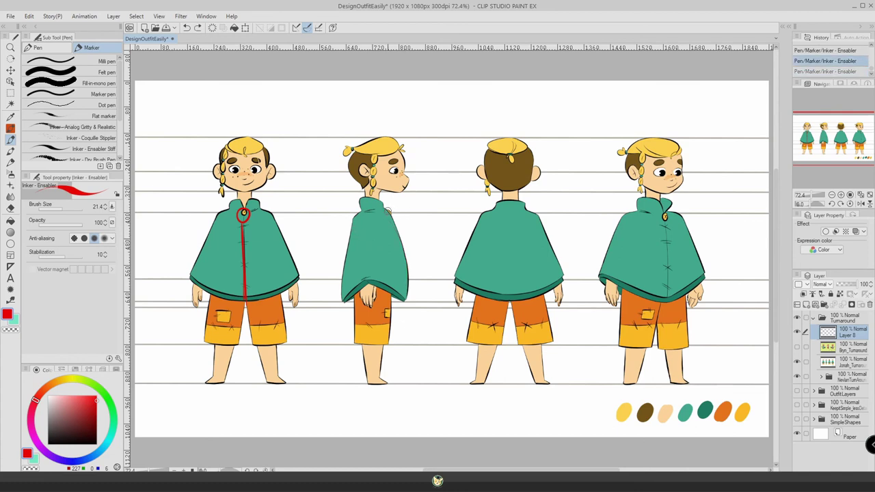
key("ctrl+y")
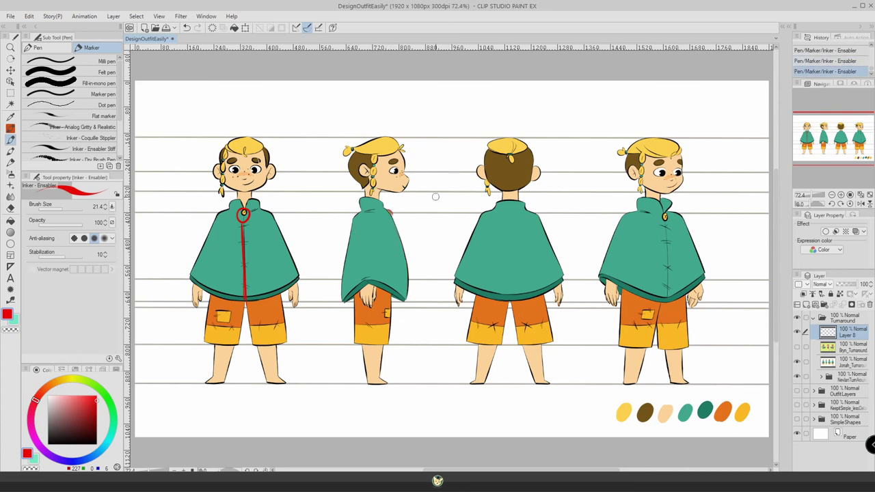
- Draw a large red circle over the poncho in the back view and circle the shorts patch in the front view
mouse_move(509, 202)
left_mouse_down()
mouse_move(504, 275)
mouse_move(524, 290)
mouse_move(523, 220)
mouse_move(492, 262)
left_mouse_up()
key("ctrl+z")
key("ctrl+y")
left_click_drag(225, 307, 212, 318)
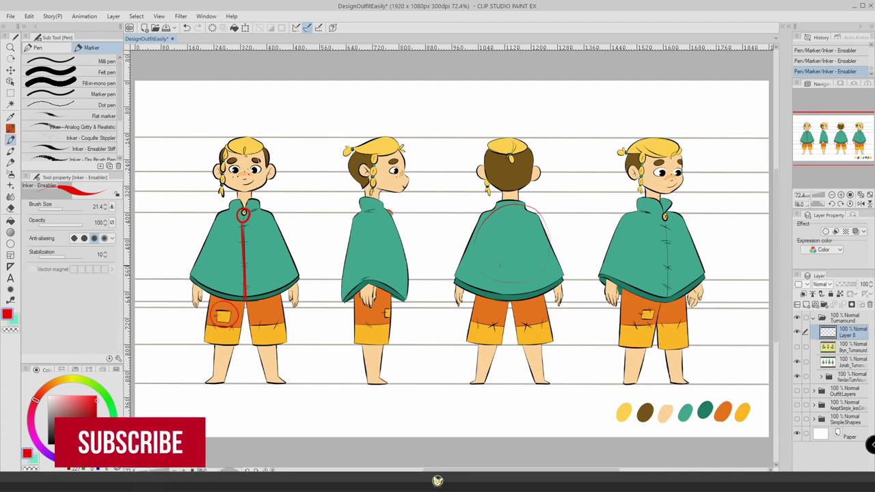
- Hide the Layer 8 annotations and show the Bryn turnaround layer
left_click(796, 332)
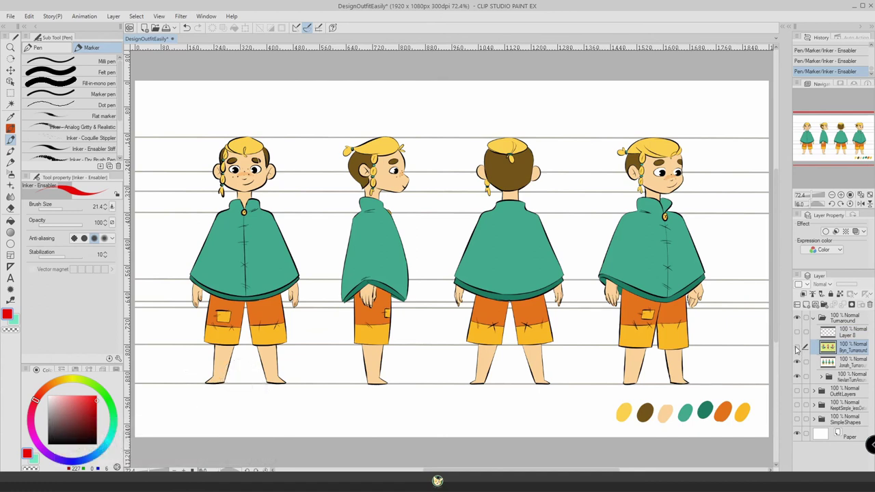
left_click(795, 349)
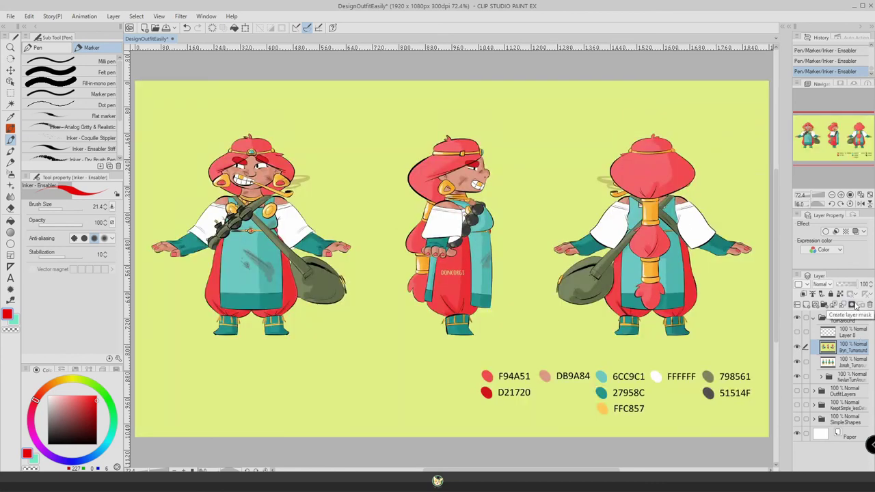